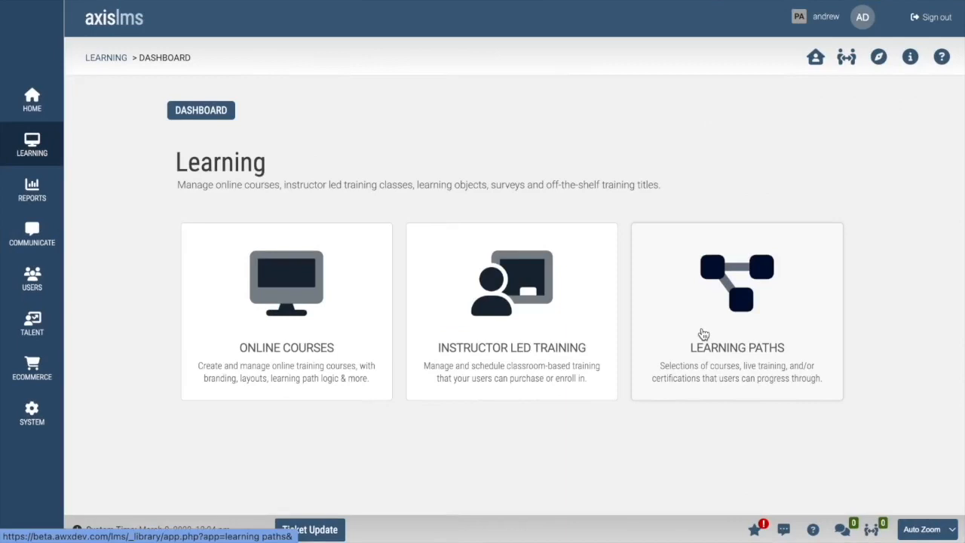
# Step: Create a new learning path named "Basic Training Path"
pyautogui.click(703, 334)
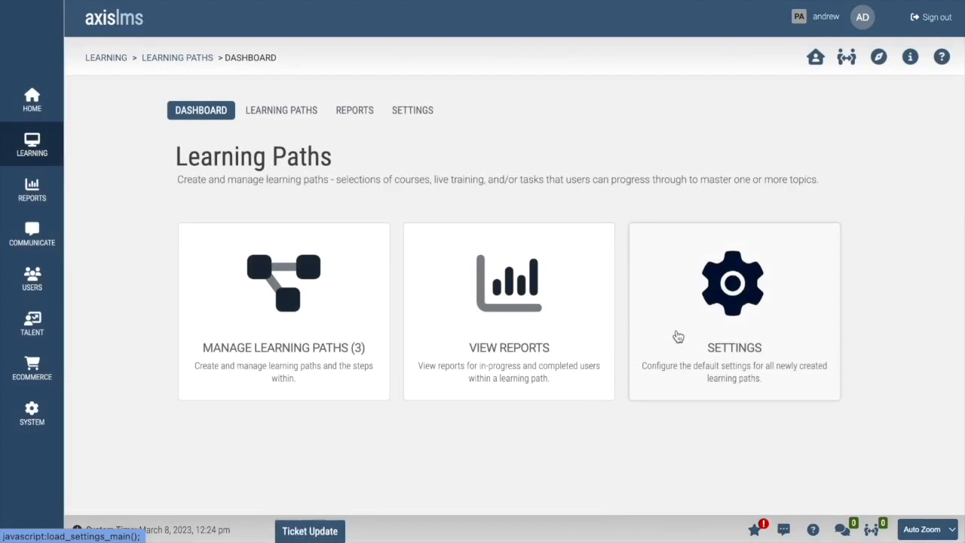
pyautogui.click(332, 306)
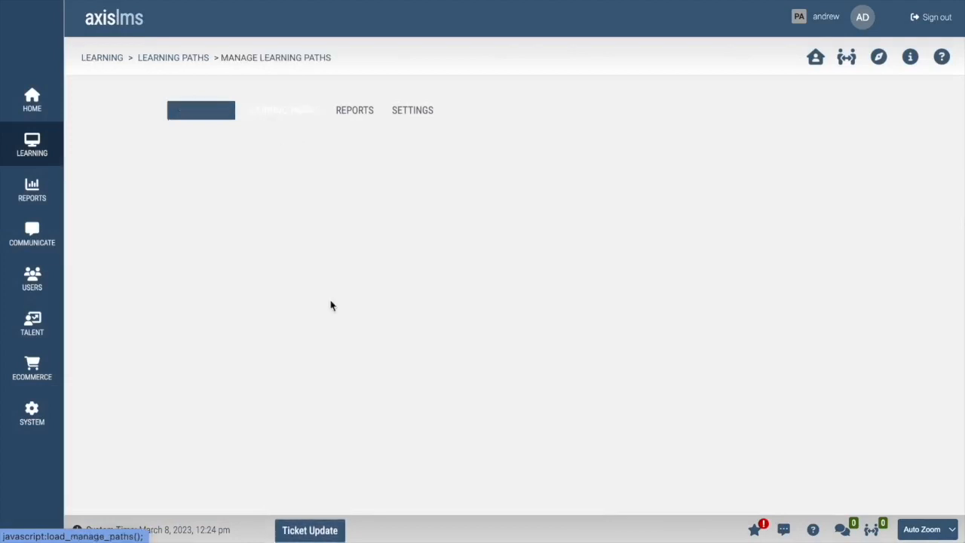
pyautogui.click(818, 161)
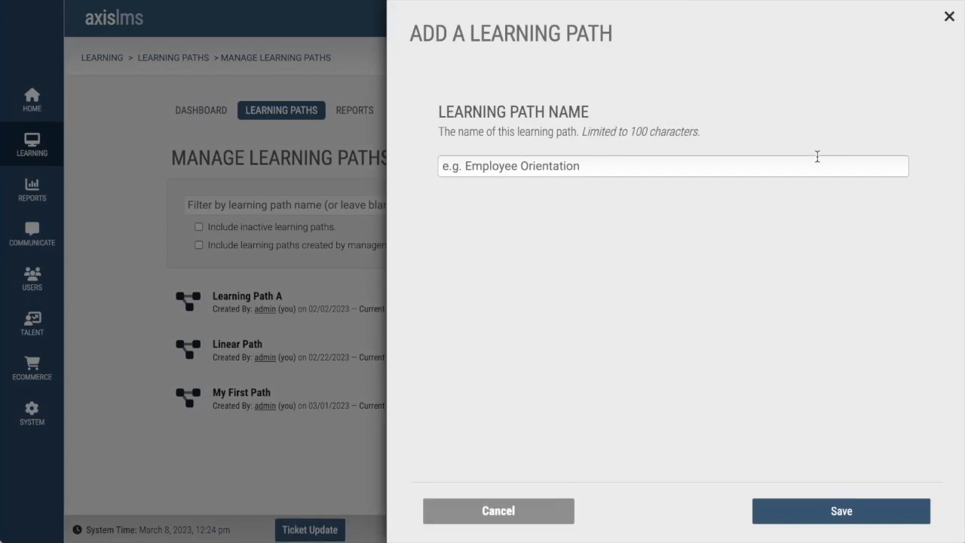
pyautogui.click(817, 156)
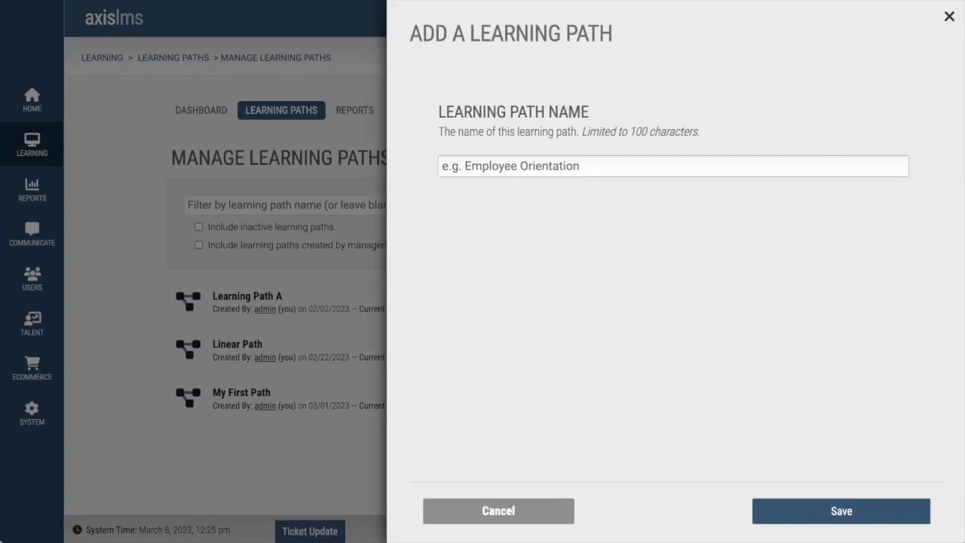
pyautogui.write('Basic Training Path')
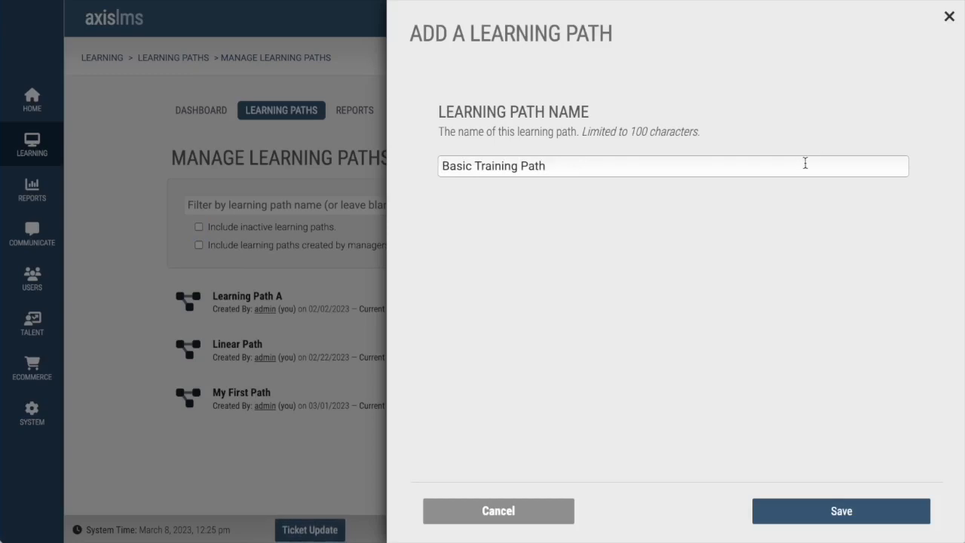
pyautogui.click(877, 519)
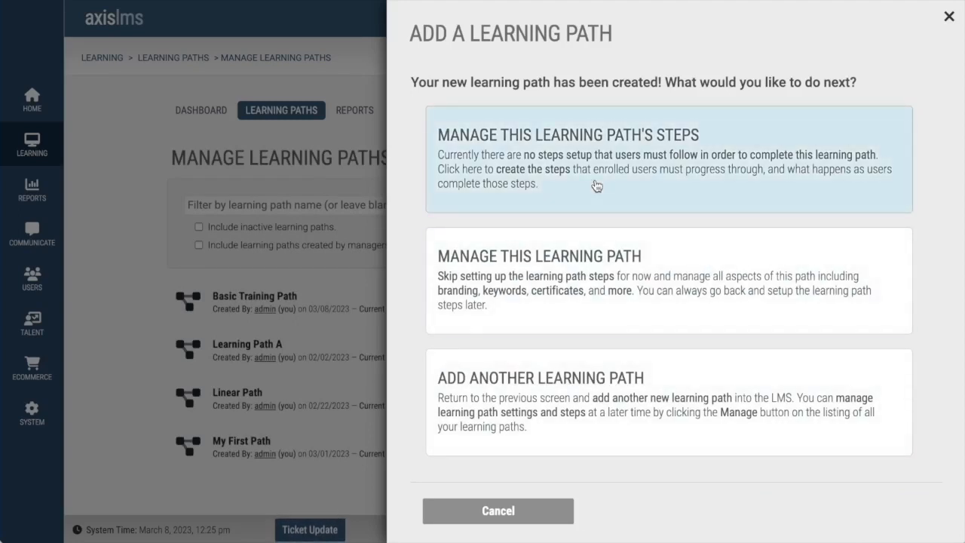
# Step: Open the pending Version 1 of the new path for editing and caption its first step "Form Request"
pyautogui.click(596, 185)
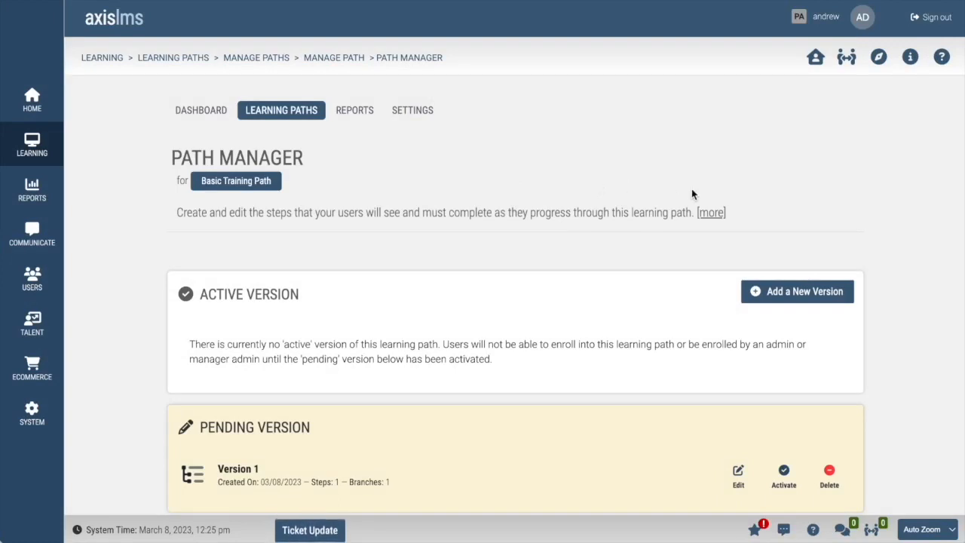
pyautogui.scroll(-1, 692, 195)
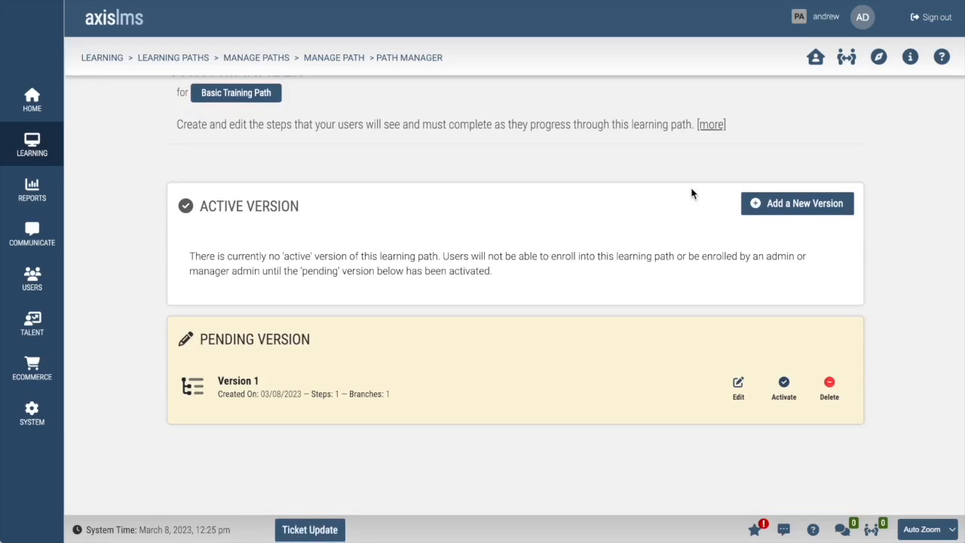
pyautogui.click(738, 391)
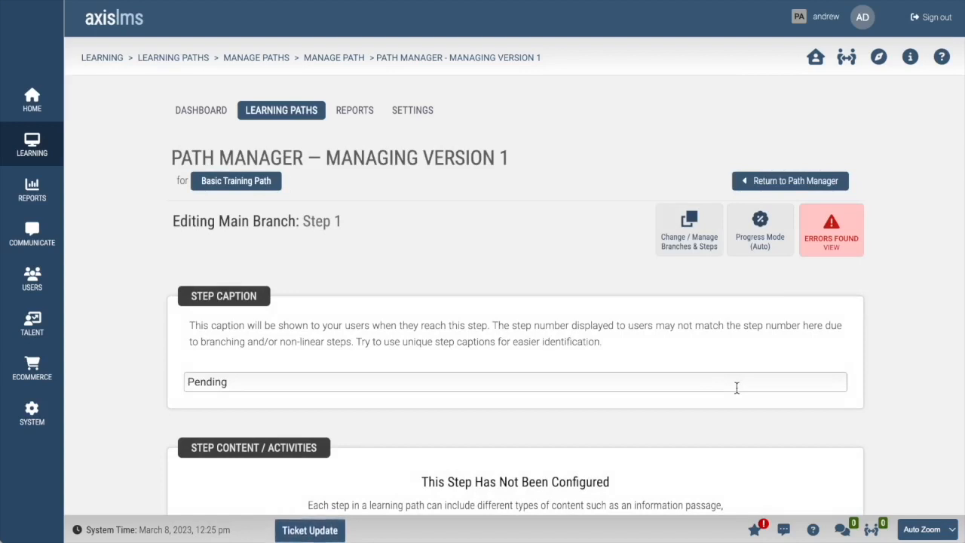
pyautogui.tripleClick(252, 380)
pyautogui.write('Form Request')
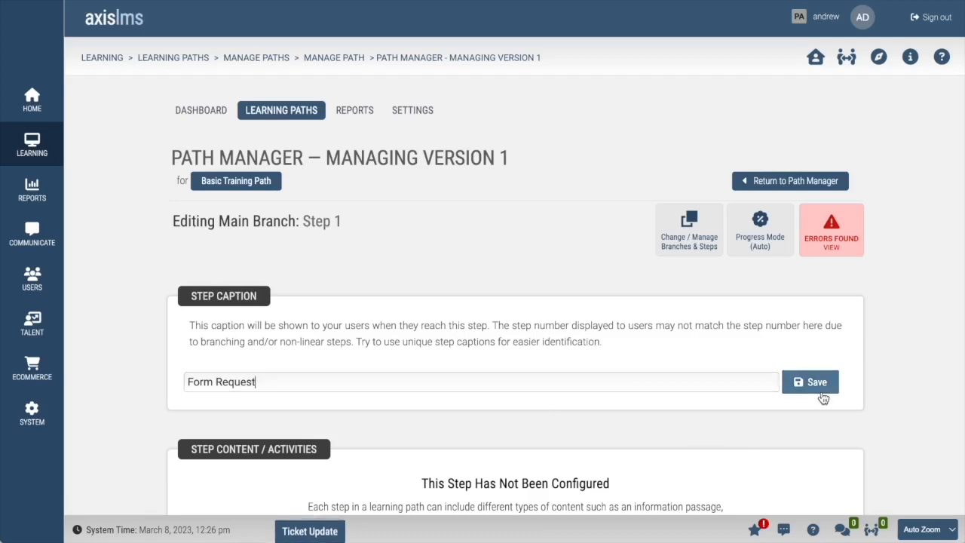
# Step: Configure the Form Request step as a File Upload Step
pyautogui.scroll(-3, 823, 398)
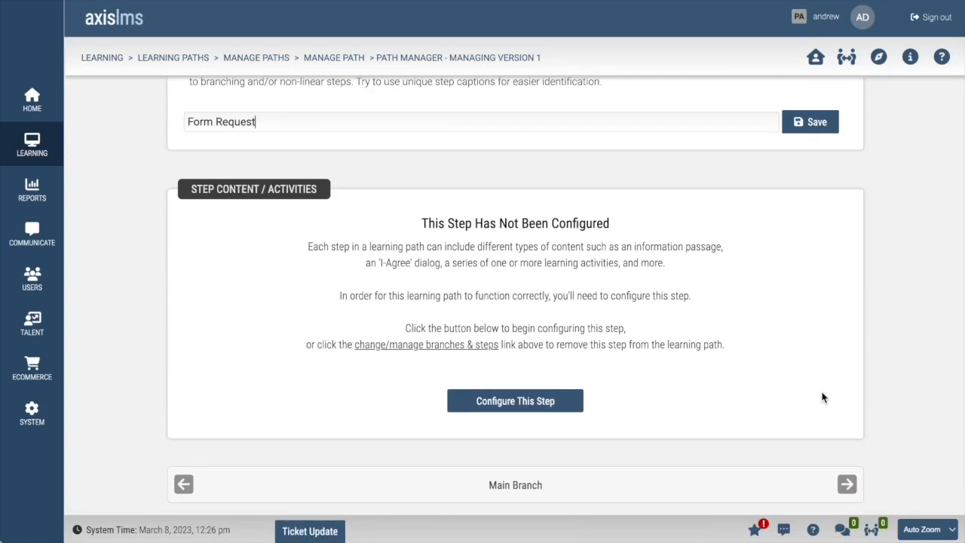
pyautogui.click(521, 402)
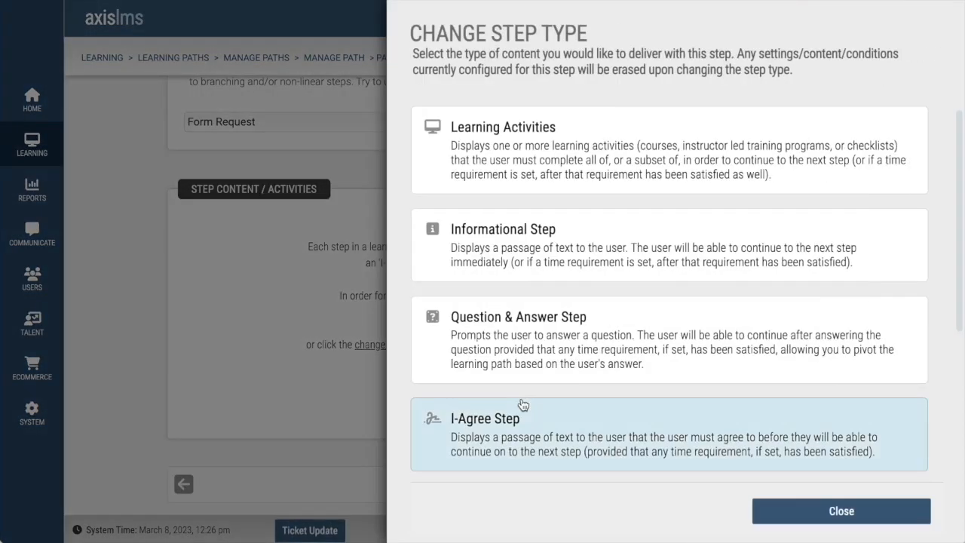
pyautogui.scroll(-5, 573, 324)
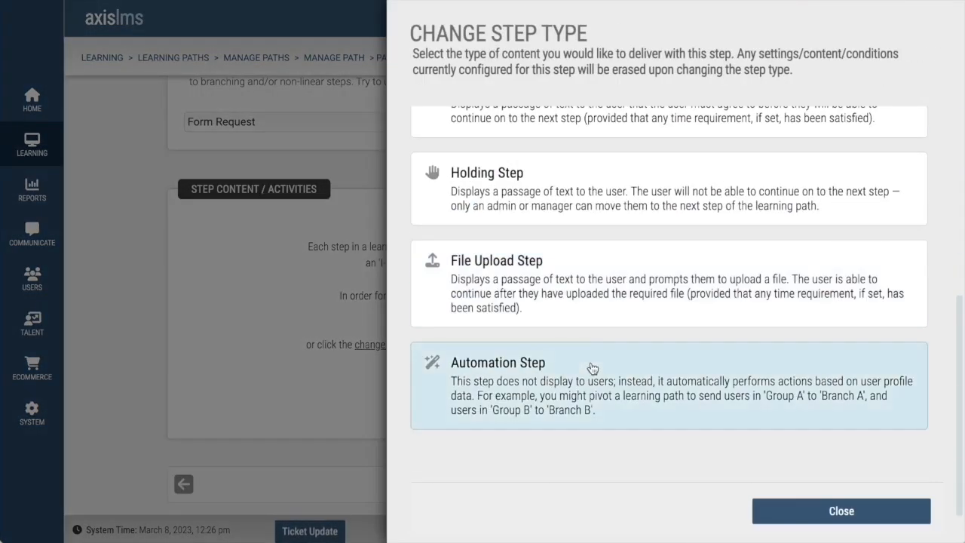
pyautogui.click(582, 292)
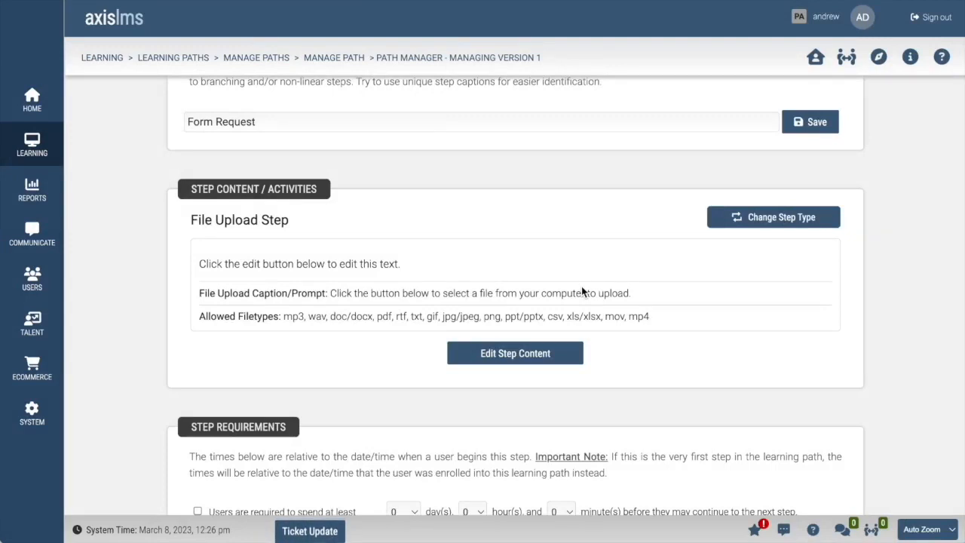
# Step: Set the file upload text to "Please submit a photo of your license for the subject, so we may begin your training."
pyautogui.click(520, 362)
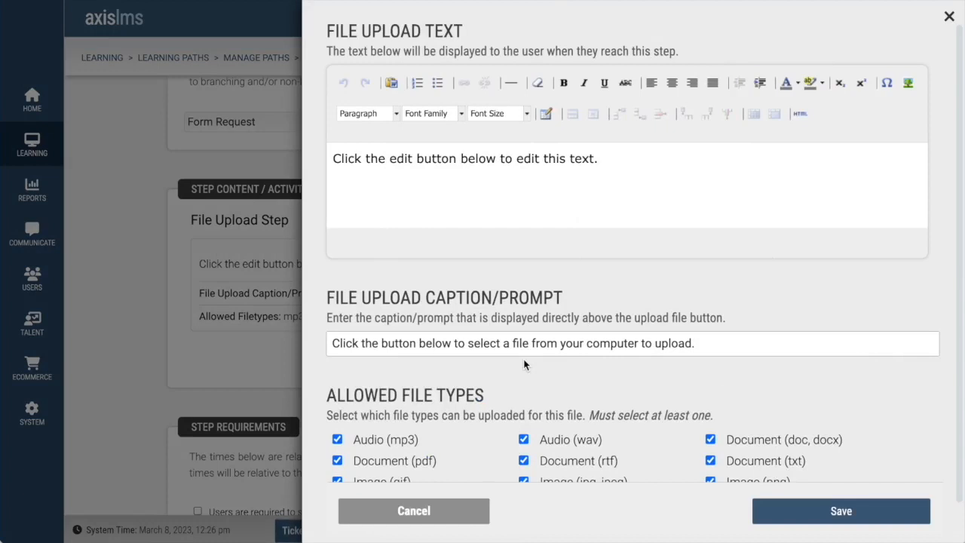
pyautogui.hotkey('ctrl', 'a')
pyautogui.write('P')
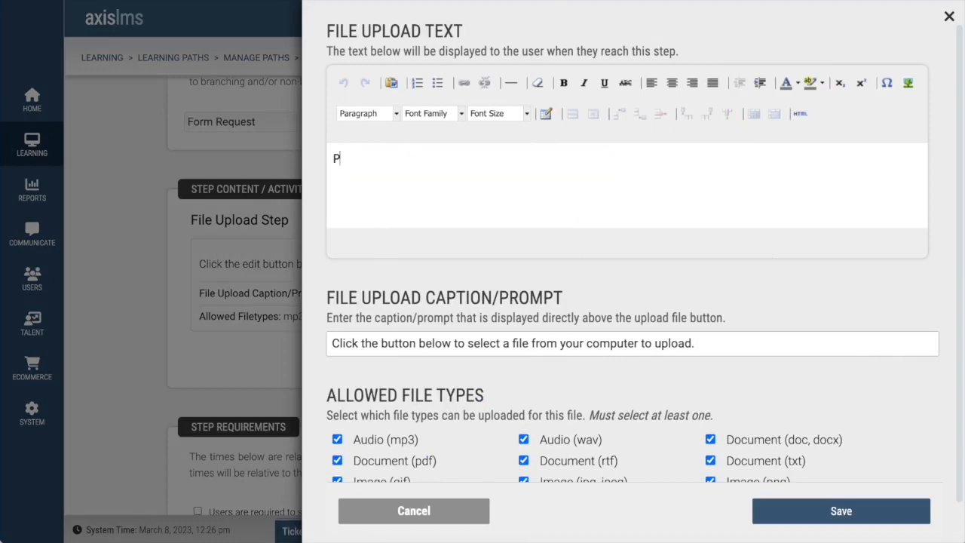
pyautogui.write('lease submit a photo of your license for the subject, s')
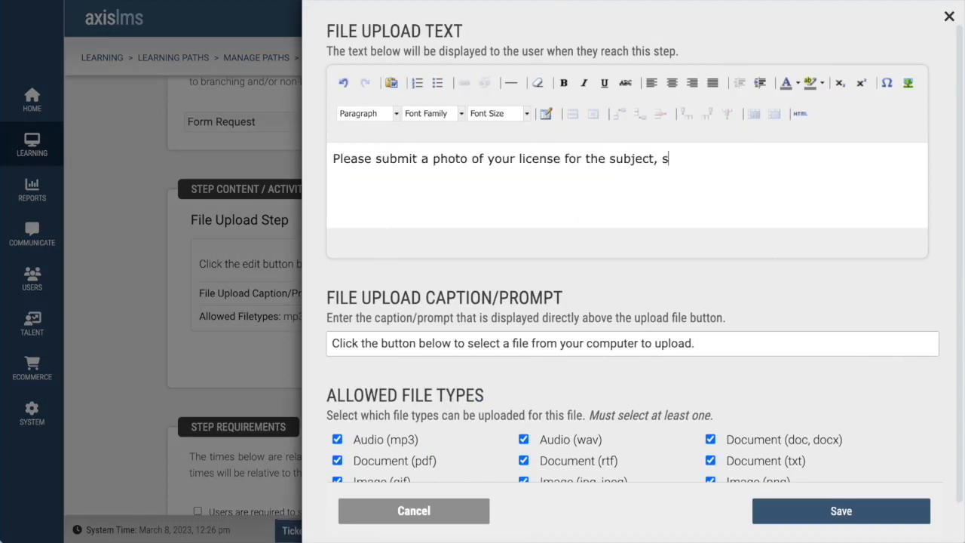
pyautogui.write('o we may begin your training.')
# Step: Exclude mp3, wav, rtf and txt from the allowed upload file types and save the step content
pyautogui.scroll(-1, 635, 246)
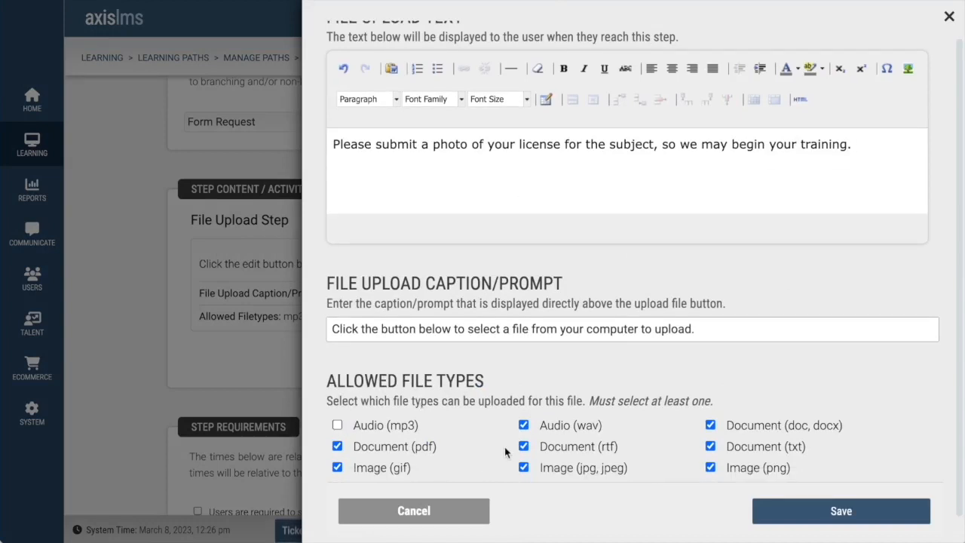
pyautogui.click(524, 428)
pyautogui.click(710, 447)
pyautogui.click(780, 504)
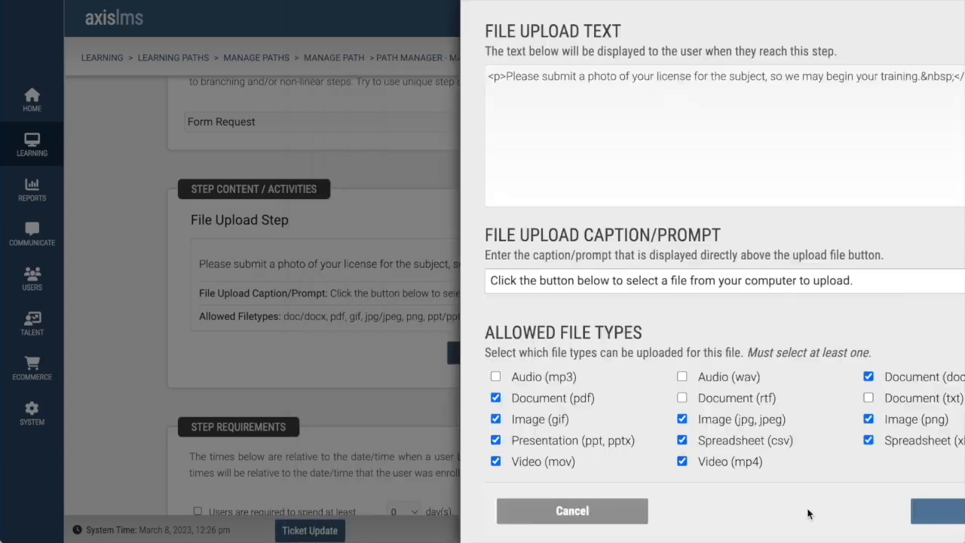
# Step: Create a blank second step in the main branch from the completion action and caption it "Form Review"
pyautogui.scroll(-3, 540, 361)
pyautogui.scroll(-4, 539, 362)
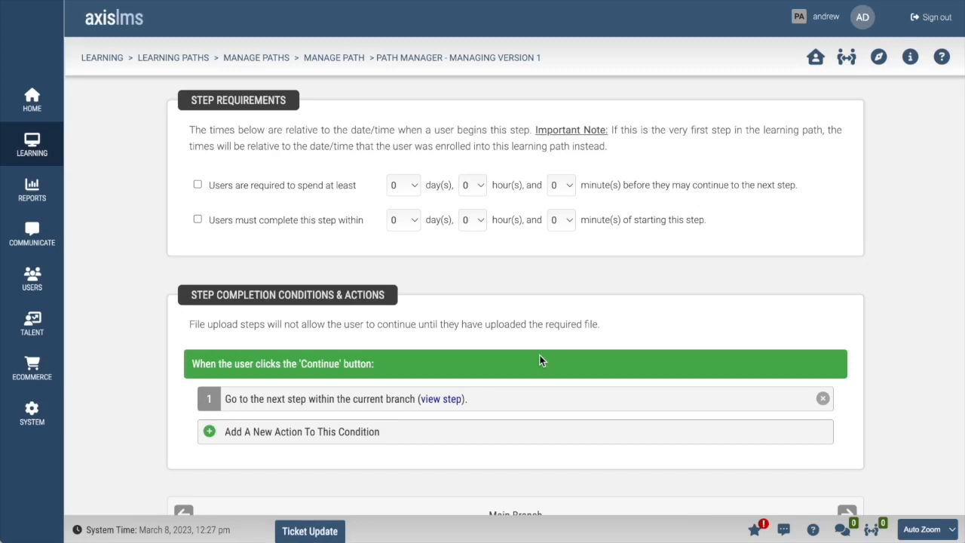
pyautogui.click(452, 402)
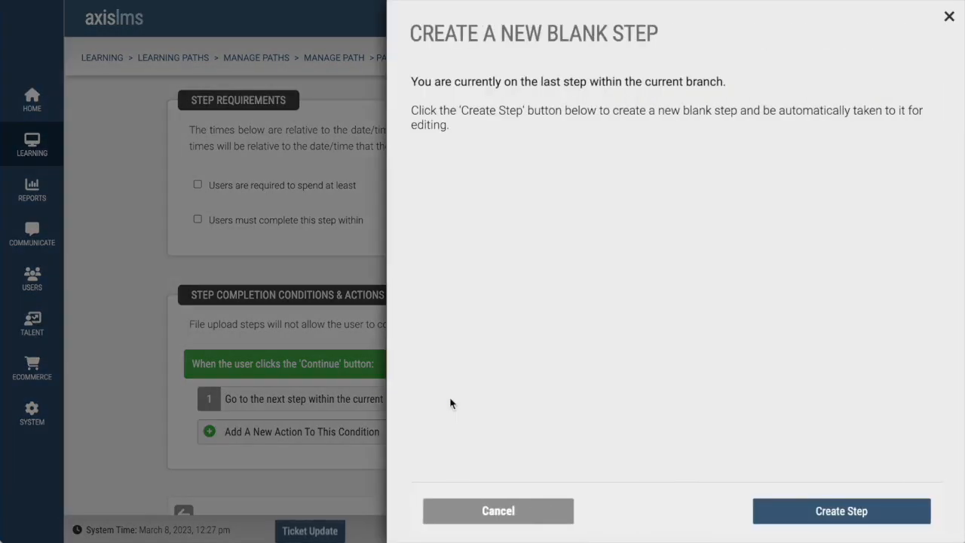
pyautogui.click(846, 517)
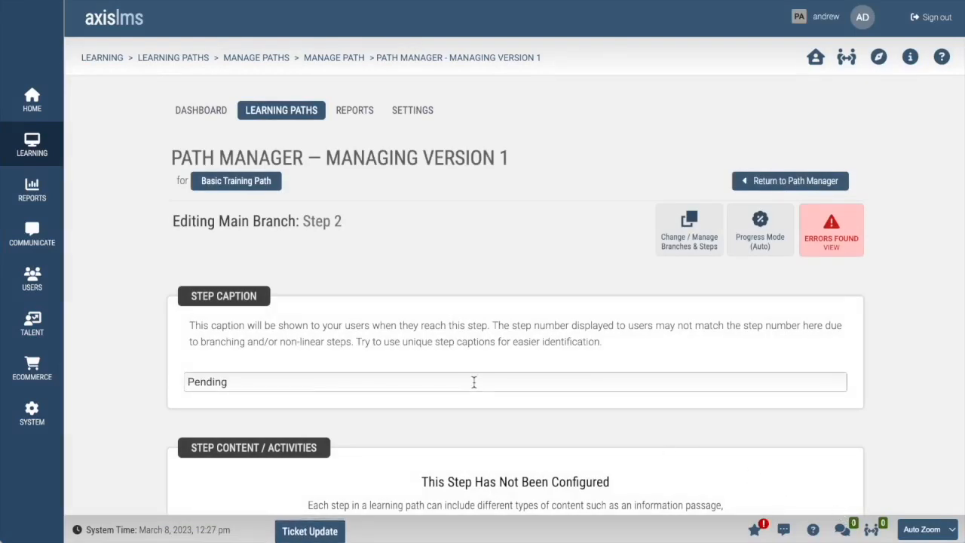
pyautogui.click(438, 382)
pyautogui.write('Fo')
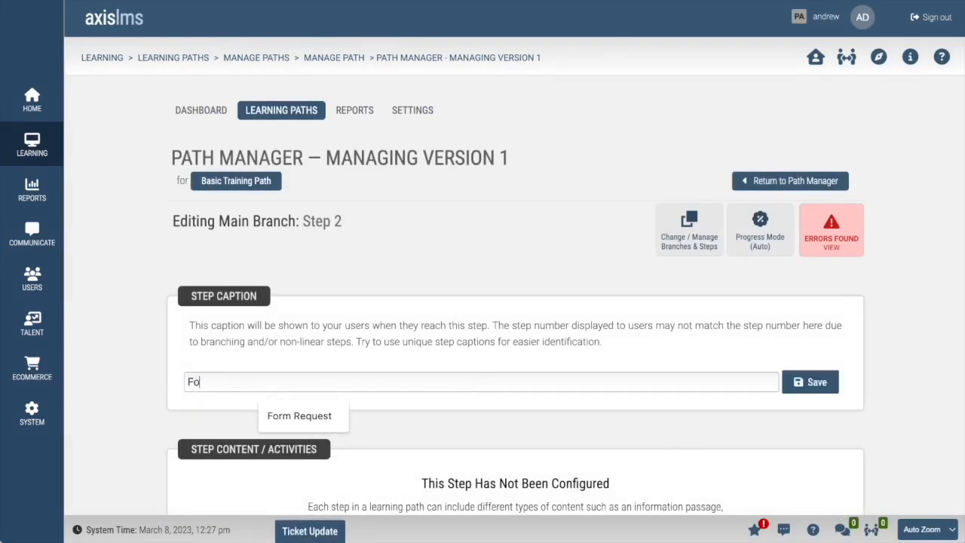
pyautogui.write('rm Review')
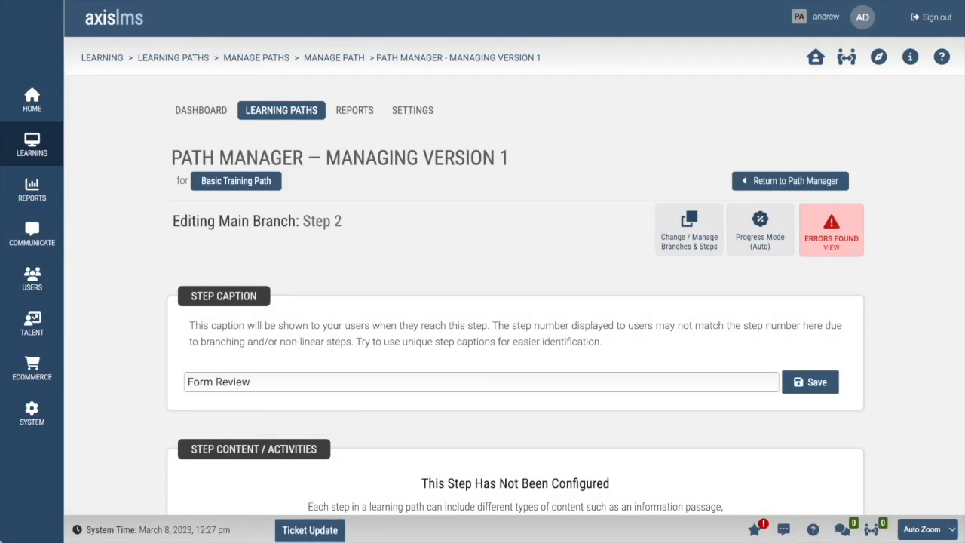
pyautogui.click(453, 345)
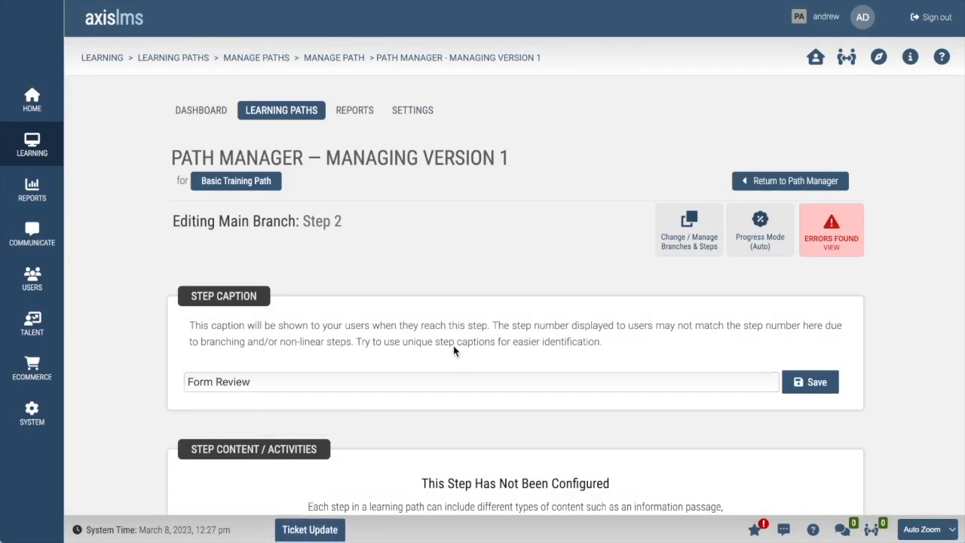
# Step: Configure the Form Review step as a Holding Step
pyautogui.scroll(-3, 453, 349)
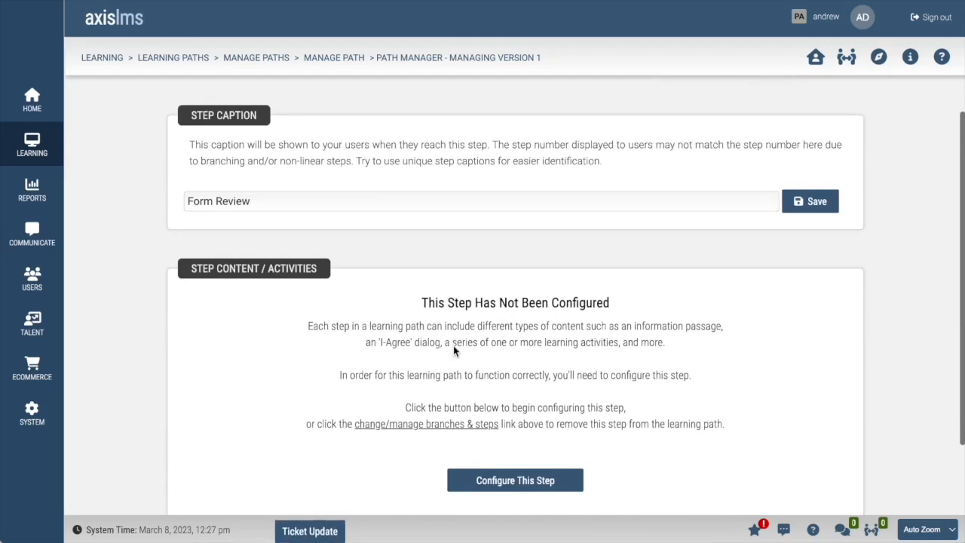
pyautogui.click(490, 421)
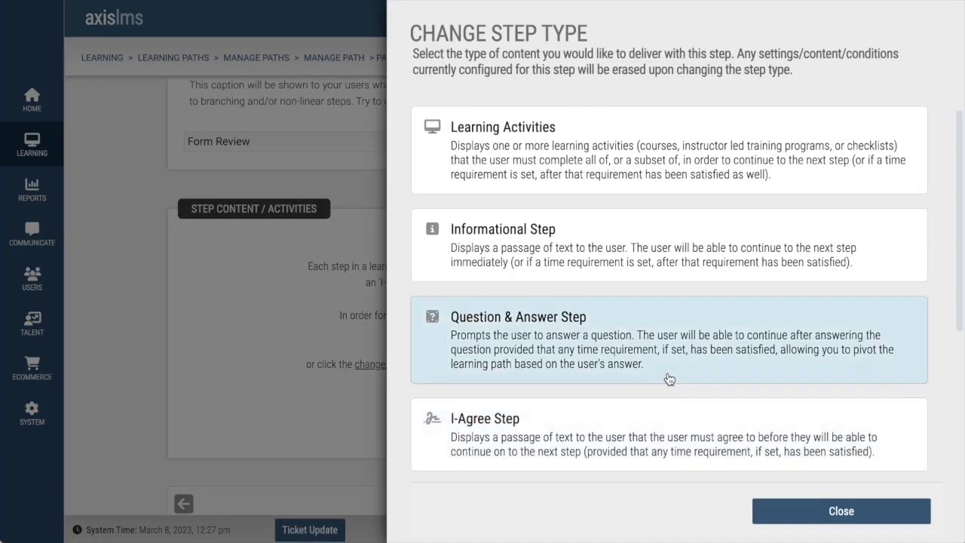
pyautogui.scroll(-3, 670, 379)
pyautogui.click(582, 282)
# Step: Set the holding text to "Your license document is currently under review." and save it
pyautogui.click(557, 333)
pyautogui.tripleClick(604, 216)
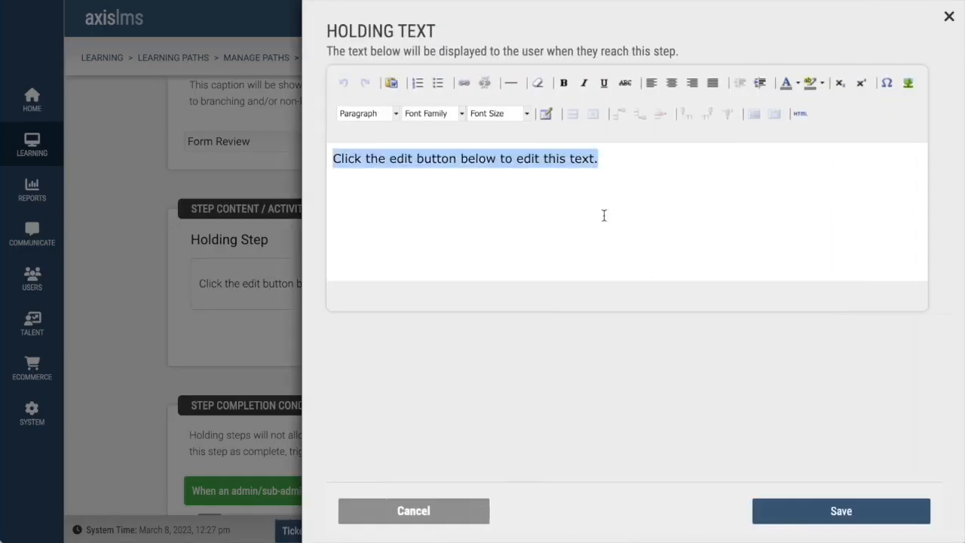
pyautogui.write('Your ')
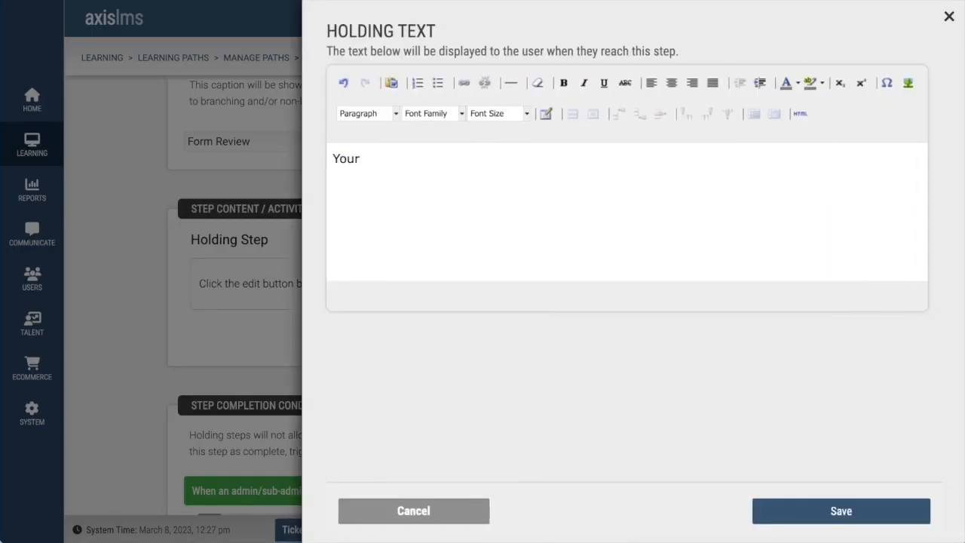
pyautogui.write('license document is currently under review.')
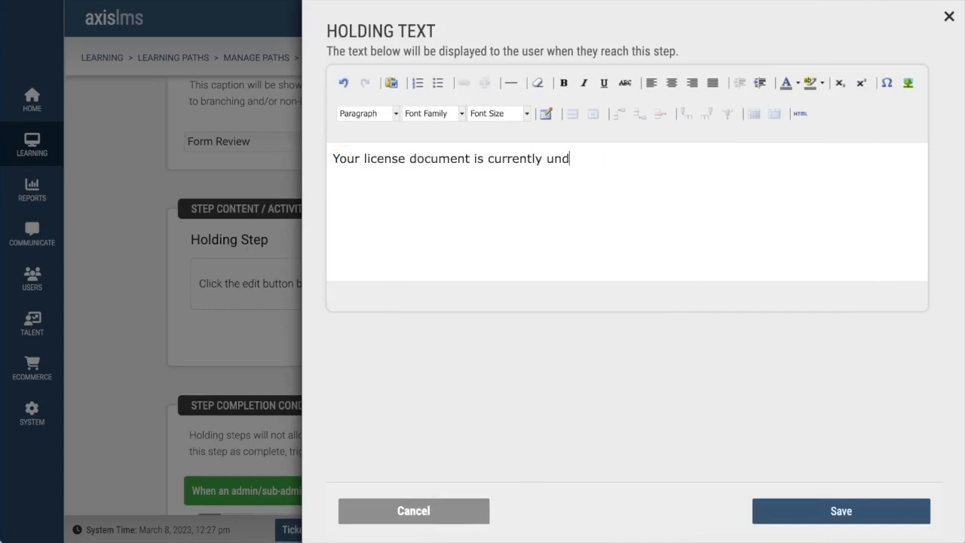
pyautogui.click(842, 511)
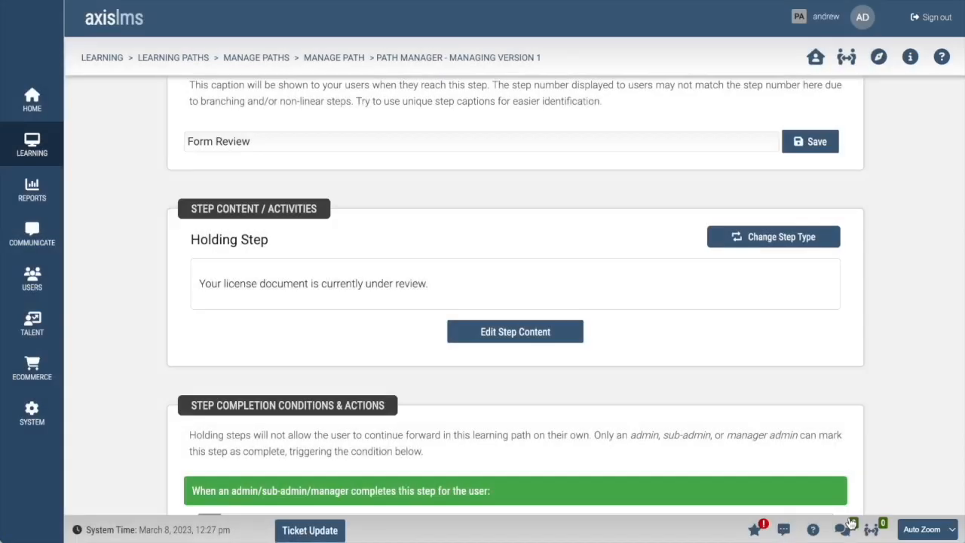
# Step: Create a blank third step in the main branch from the completion action and caption it "Live Training"
pyautogui.scroll(-5, 762, 414)
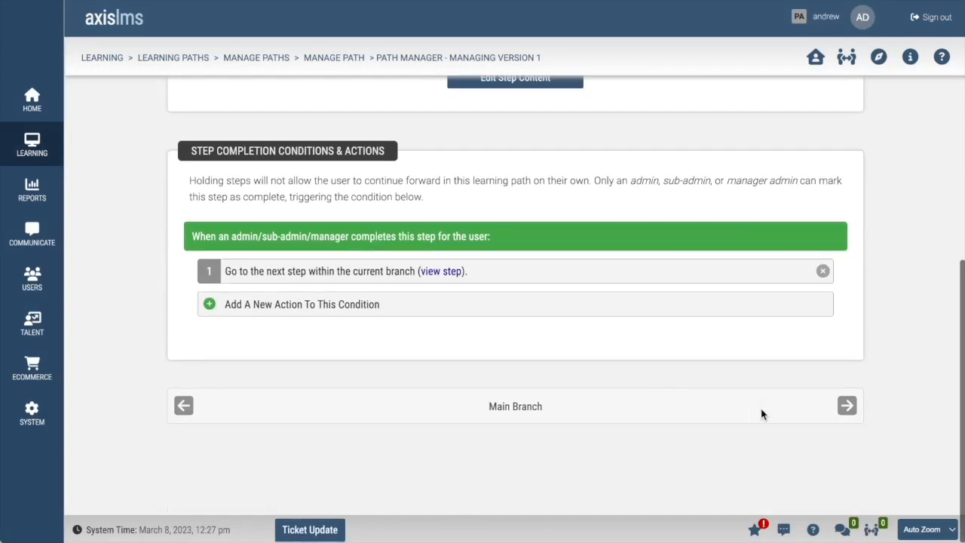
pyautogui.click(443, 273)
pyautogui.click(784, 511)
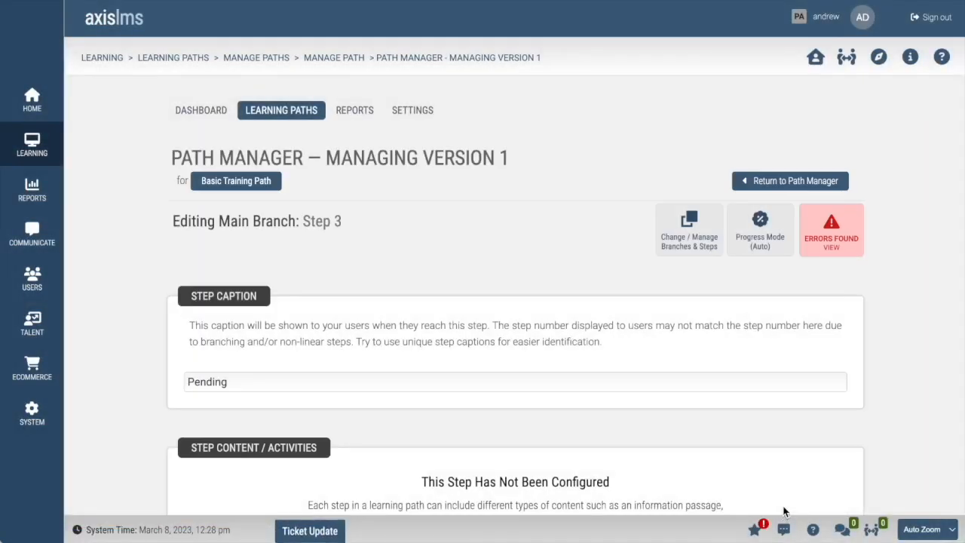
pyautogui.click(221, 384)
pyautogui.doubleClick(220, 386)
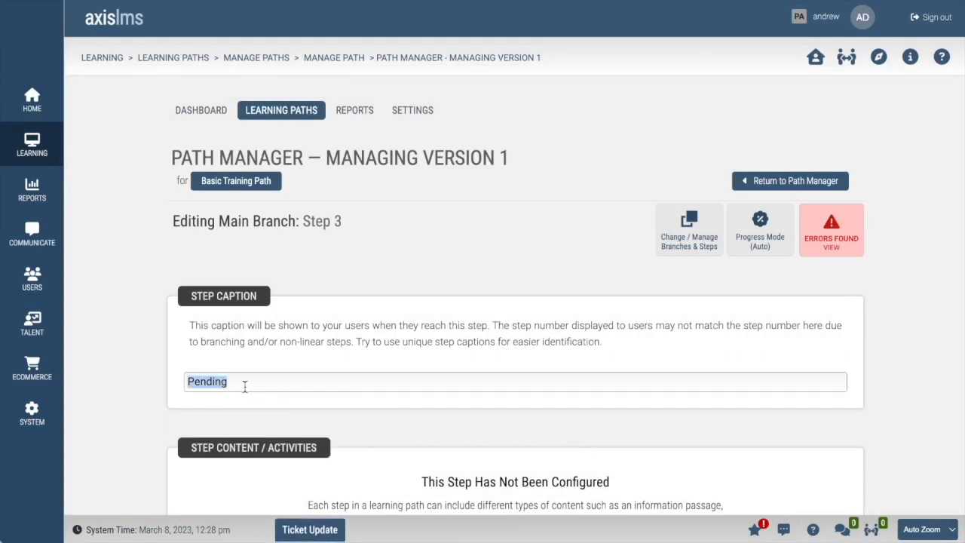
pyautogui.write('Live Training')
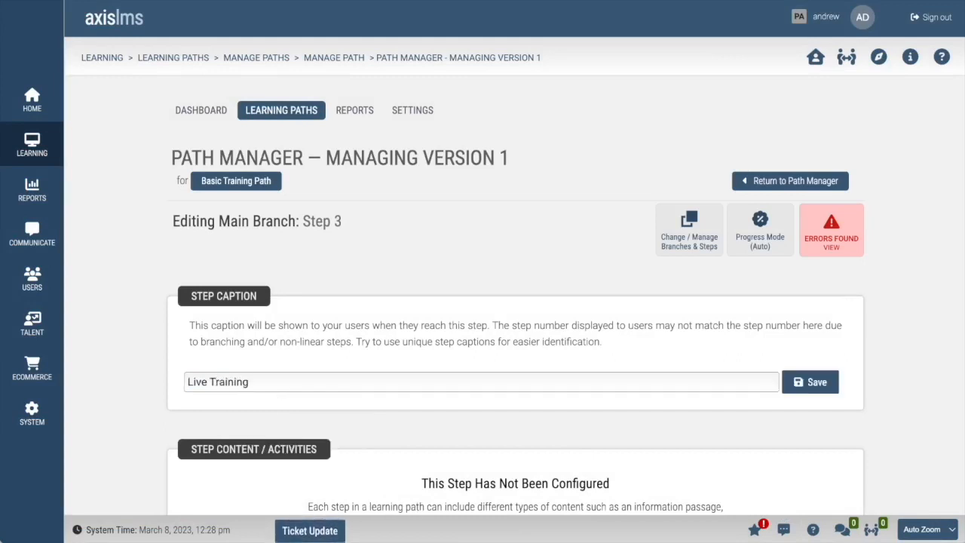
# Step: Configure the Live Training step as a Learning Activities step
pyautogui.scroll(-3, 534, 407)
pyautogui.click(533, 408)
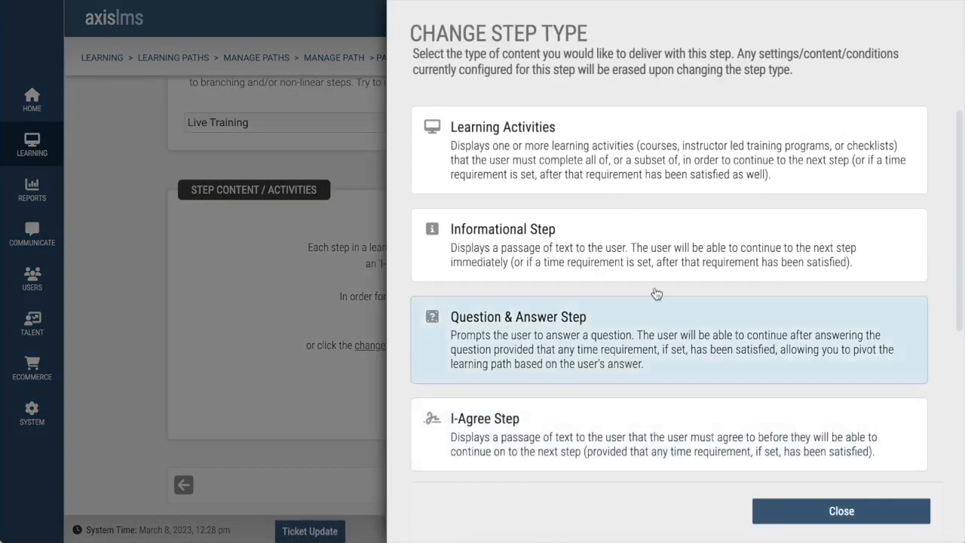
pyautogui.click(571, 178)
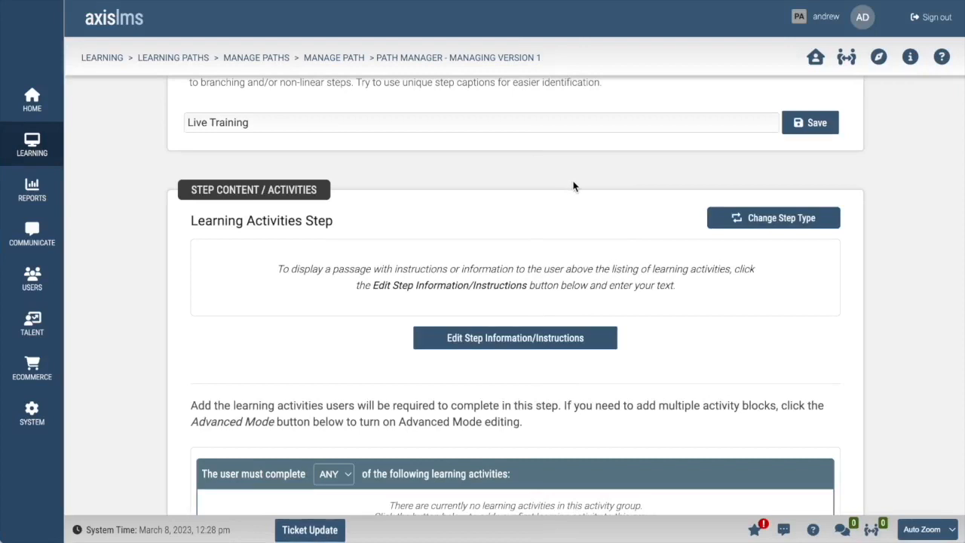
# Step: Add the instructor-led program Counting II as the step's learning activity and switch its access to Purchase/Self-Enroll
pyautogui.scroll(-3, 521, 392)
pyautogui.click(522, 428)
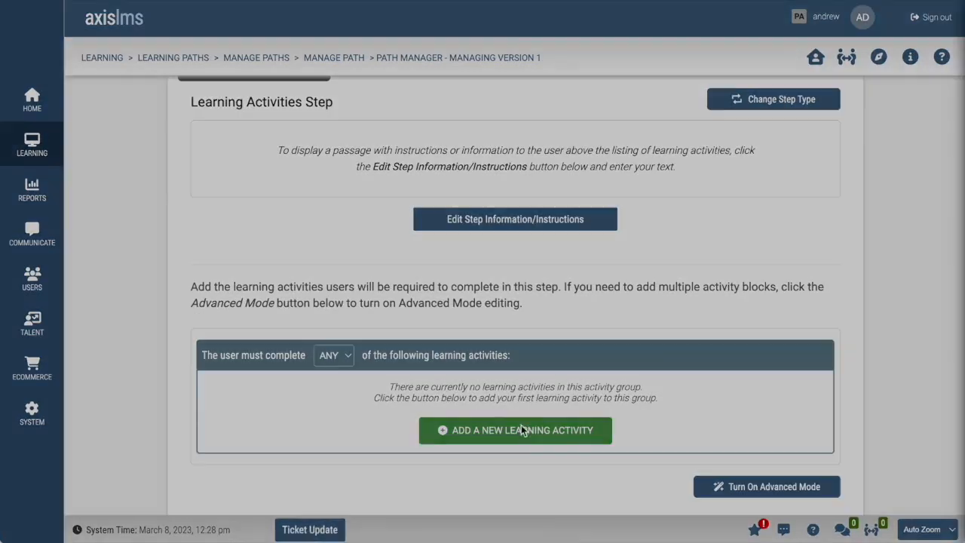
pyautogui.click(545, 216)
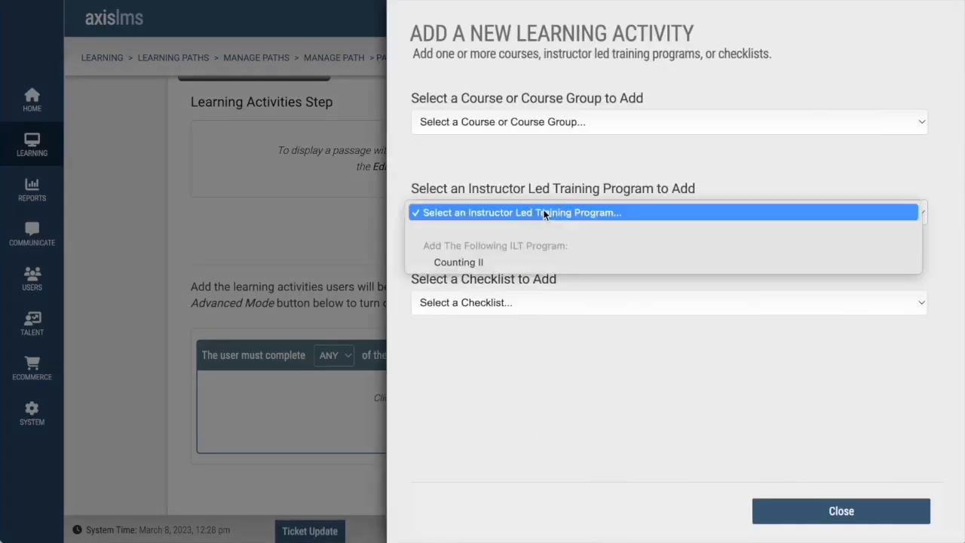
pyautogui.click(513, 267)
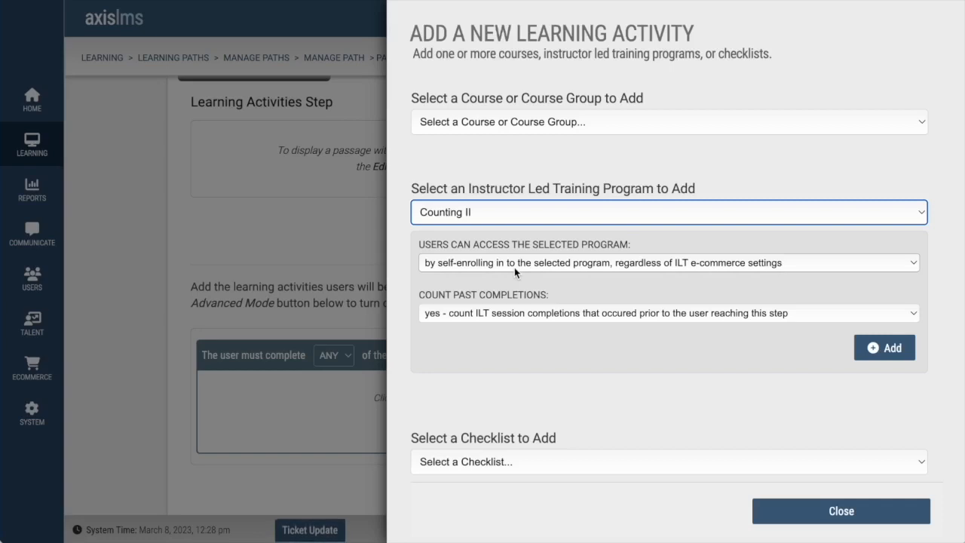
pyautogui.click(878, 347)
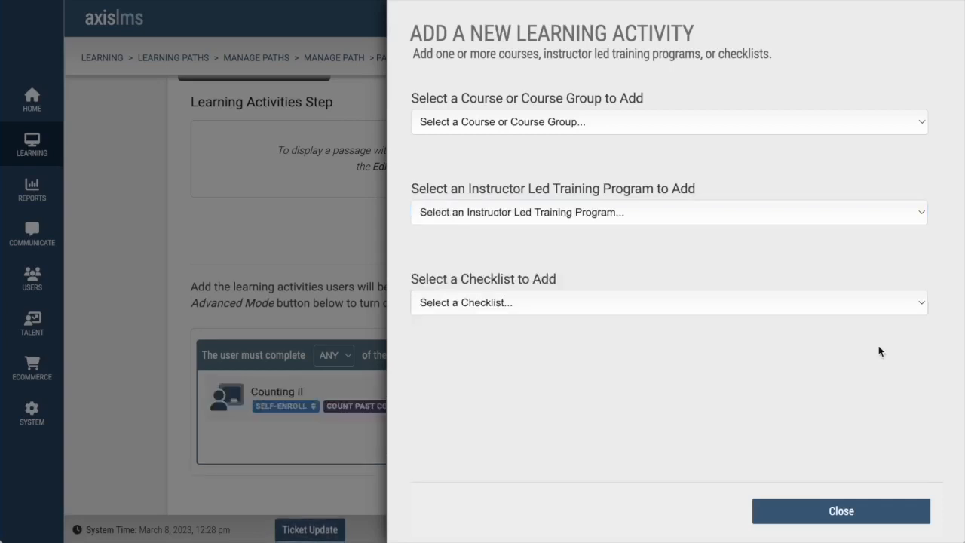
pyautogui.click(839, 509)
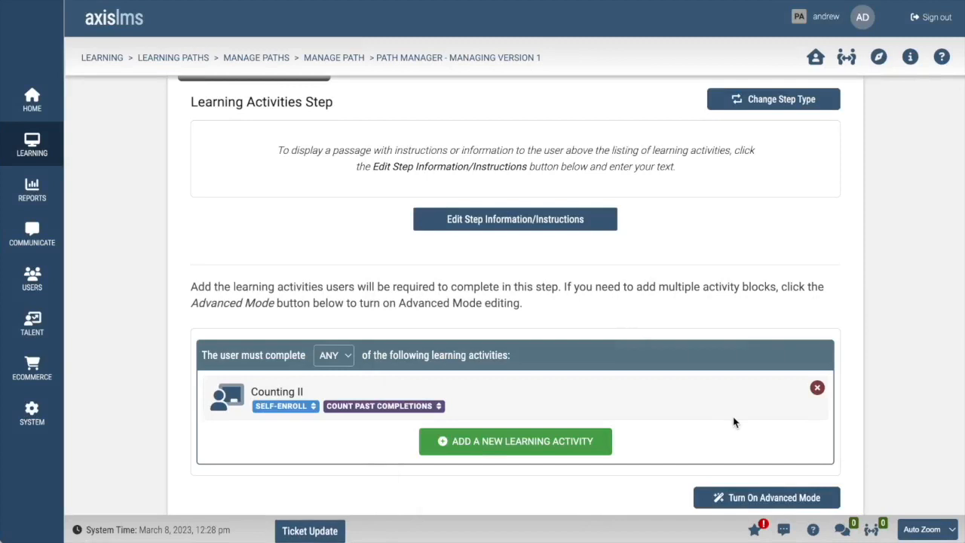
pyautogui.click(290, 408)
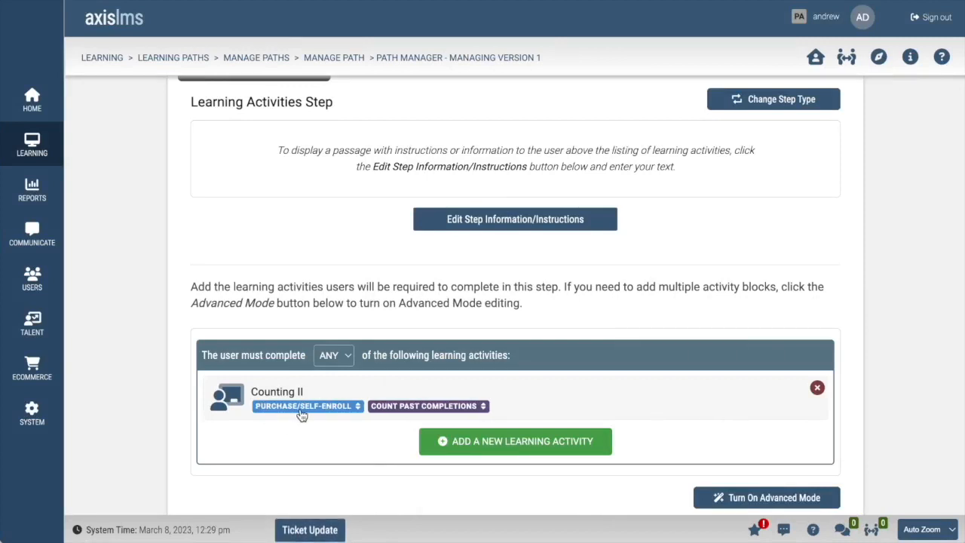
# Step: Create a blank fourth step in the main branch from the completion action and caption it "Online Training"
pyautogui.scroll(-6, 301, 411)
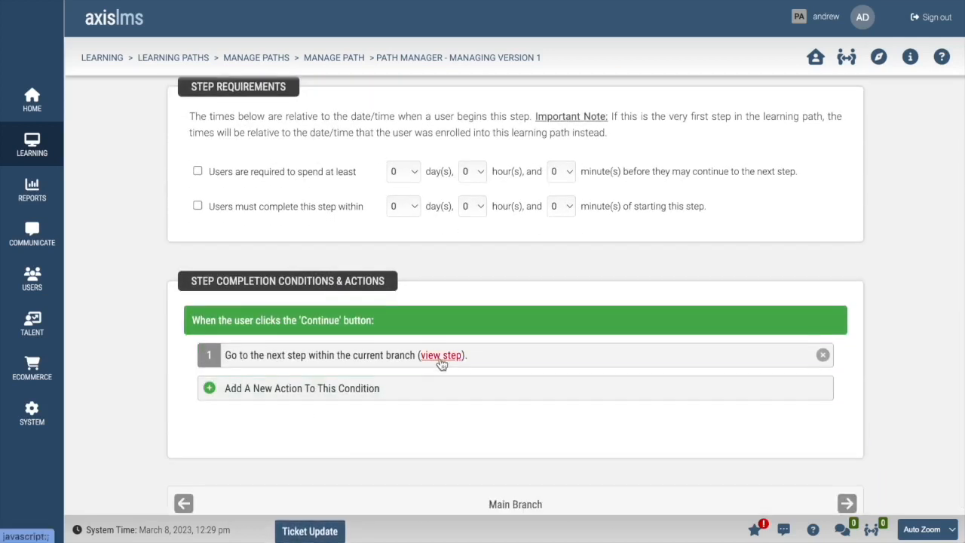
pyautogui.click(442, 355)
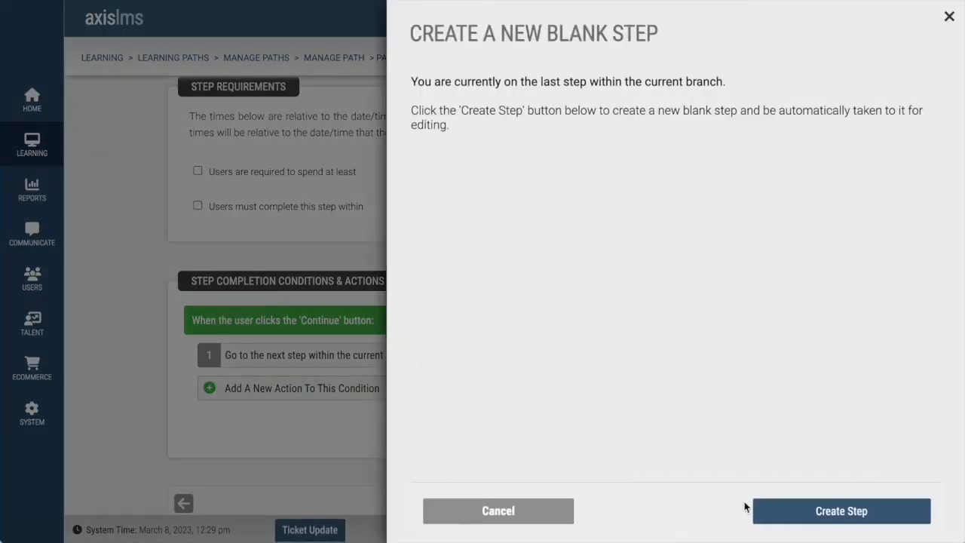
pyautogui.click(766, 513)
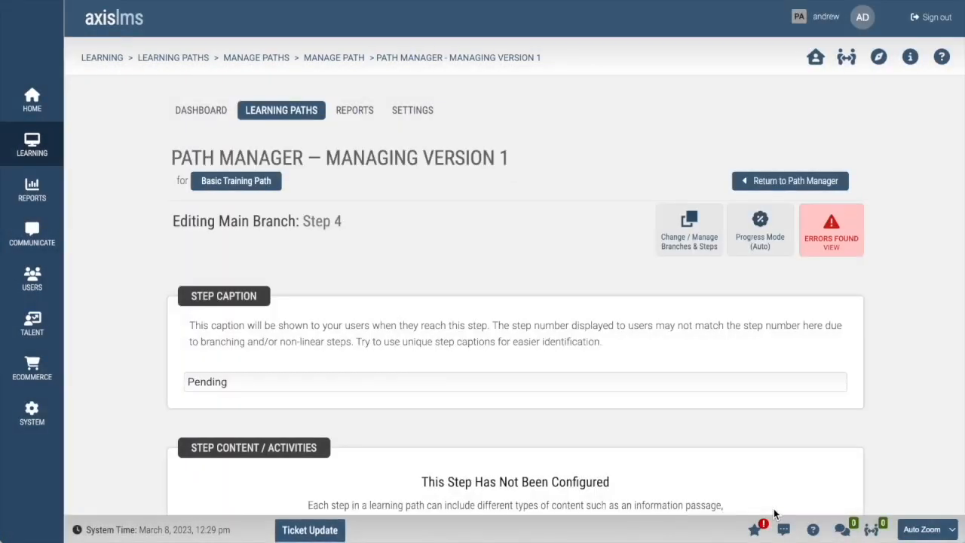
pyautogui.click(388, 383)
pyautogui.write('Online Training')
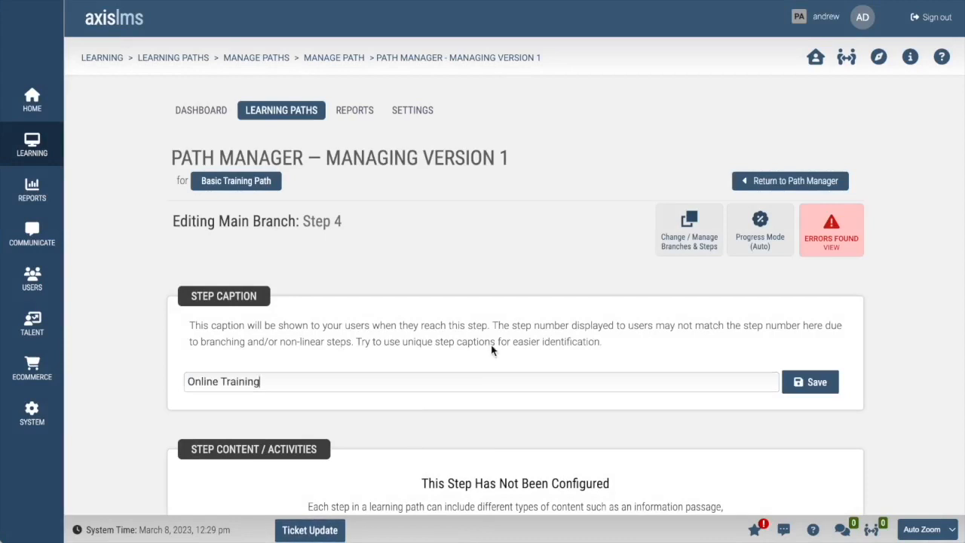
# Step: Configure the Online Training step as a Learning Activities step
pyautogui.scroll(-3, 486, 346)
pyautogui.click(489, 425)
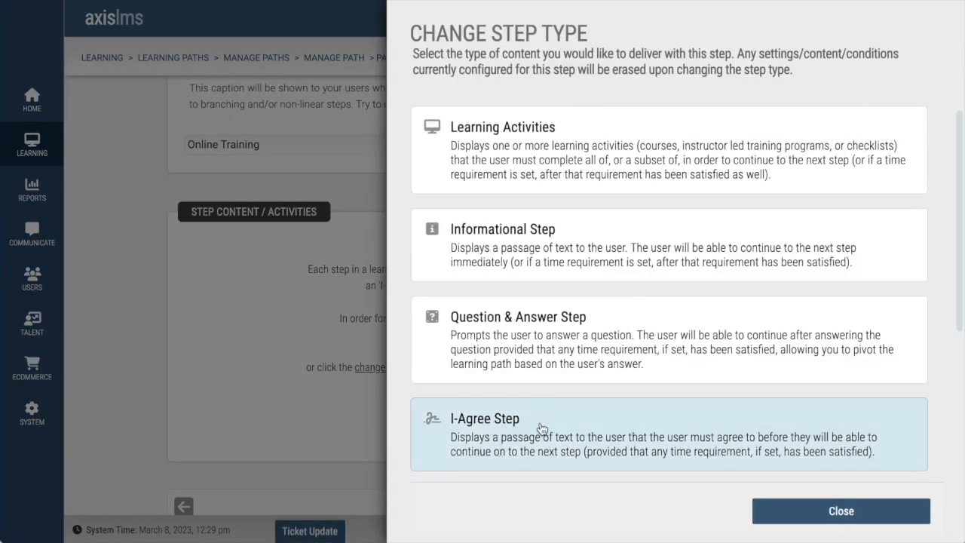
pyautogui.click(534, 146)
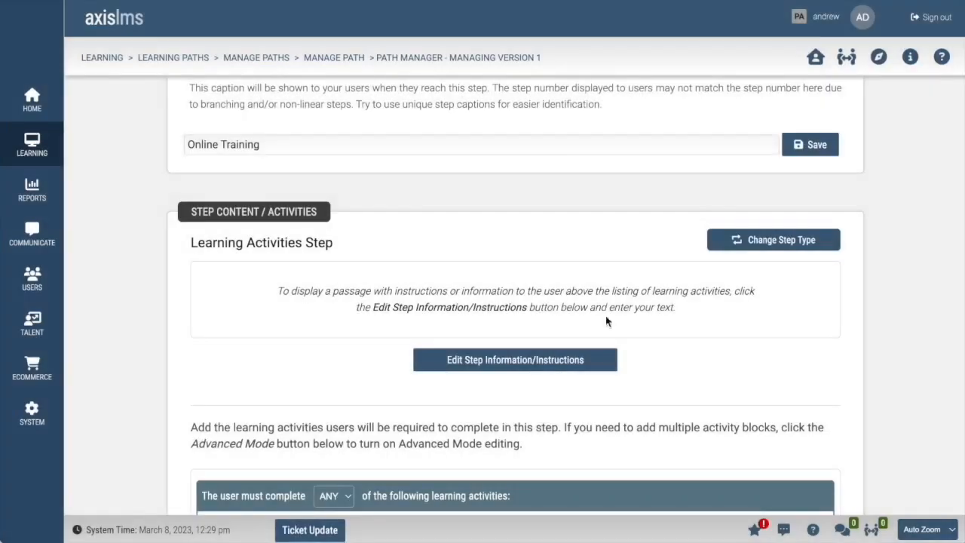
# Step: Add the courses of the course group One Group to the Online Training step's learning activities with the default access options
pyautogui.scroll(-2, 766, 388)
pyautogui.click(550, 426)
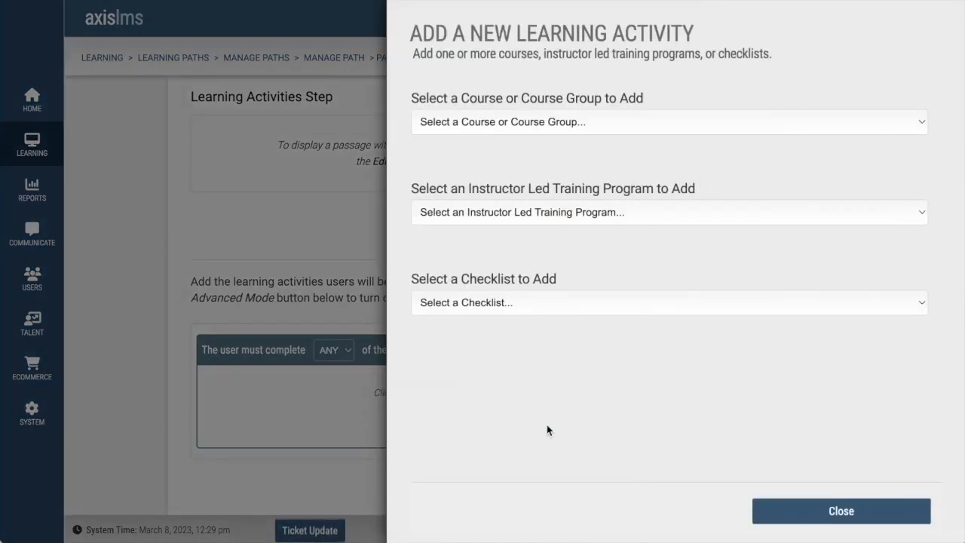
pyautogui.click(549, 121)
pyautogui.click(529, 165)
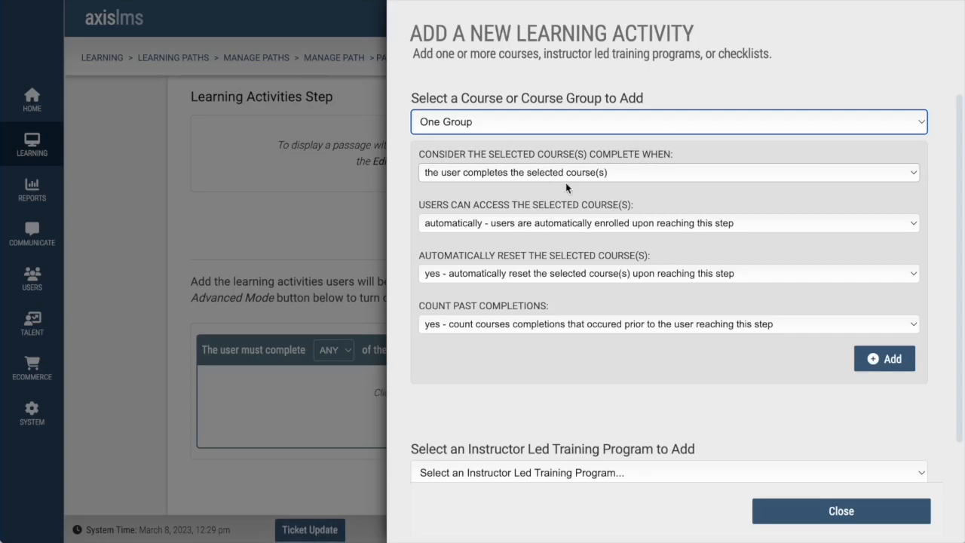
pyautogui.click(894, 368)
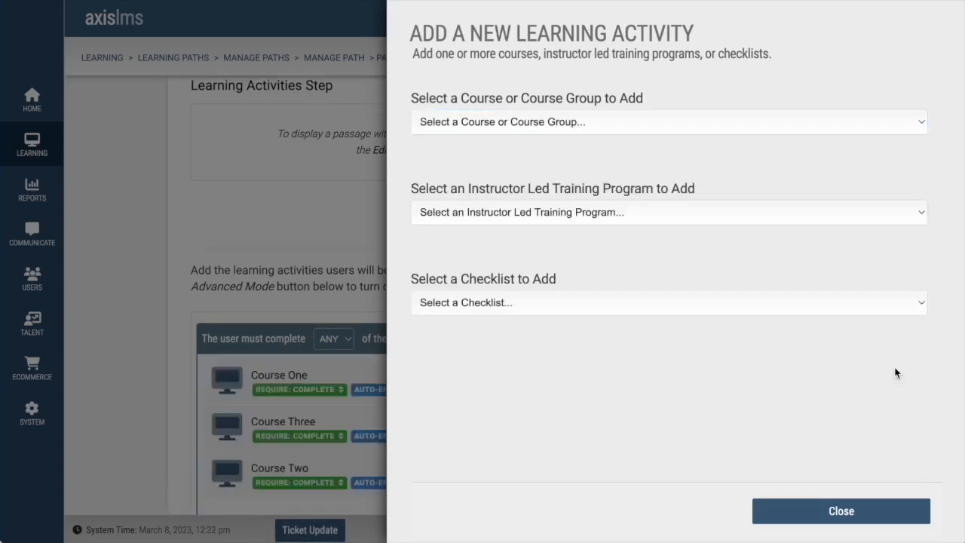
pyautogui.click(860, 510)
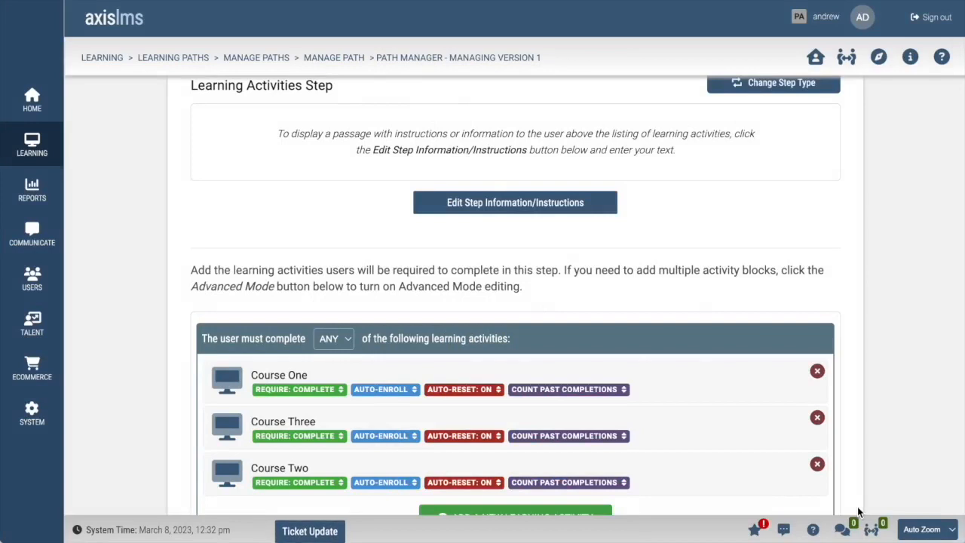
# Step: Set Course One, Course Three and Course Two to require Complete & Pass, and require completion of 2 of the activities
pyautogui.scroll(-1, 800, 453)
pyautogui.click(311, 338)
pyautogui.click(324, 384)
pyautogui.click(334, 432)
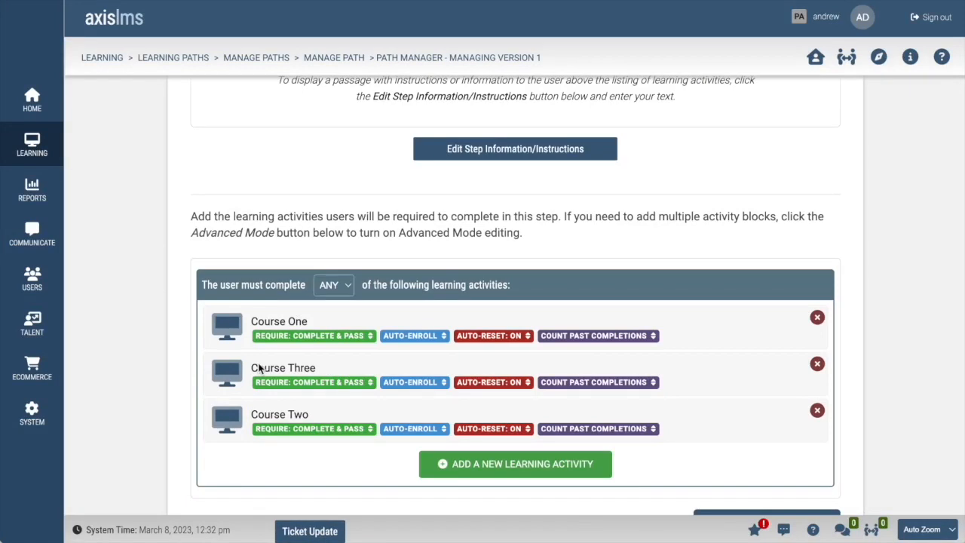
pyautogui.click(336, 285)
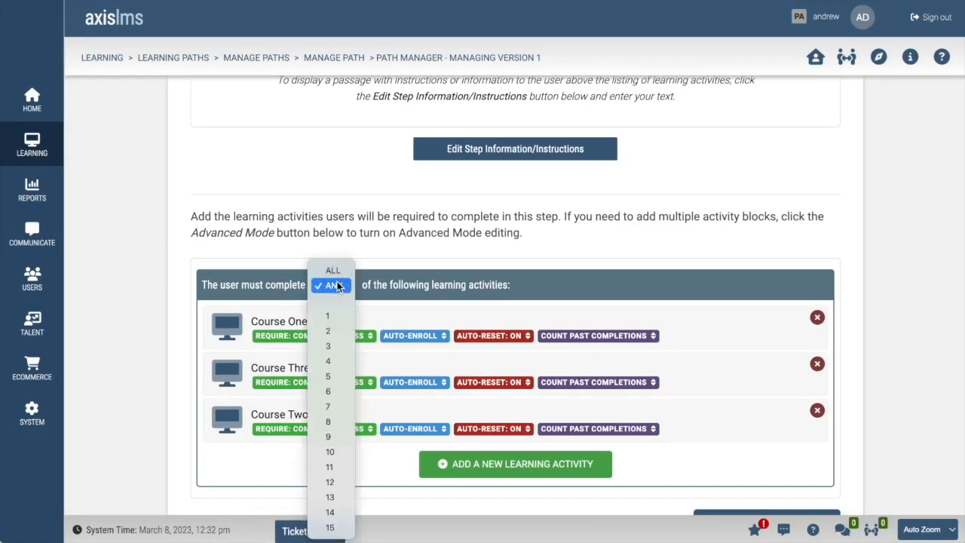
pyautogui.click(338, 331)
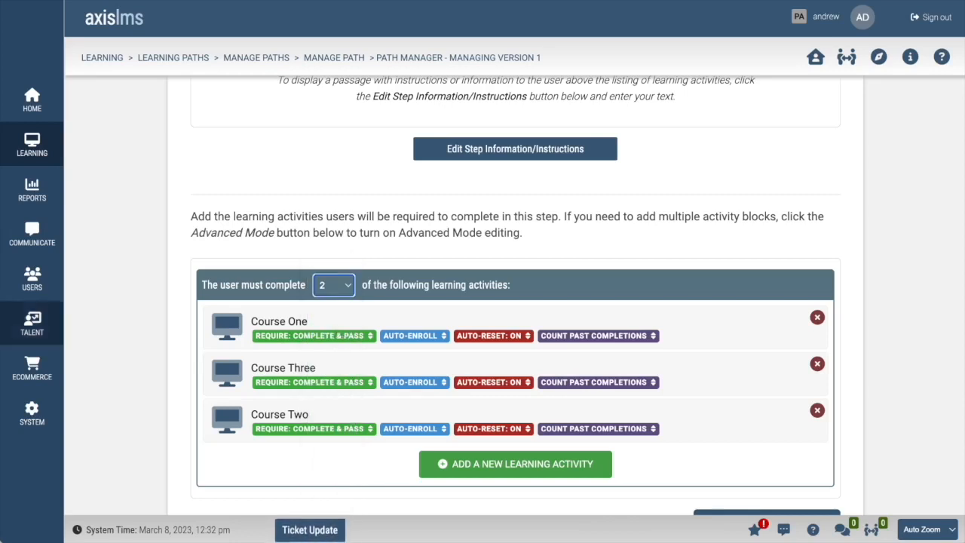
# Step: Replace the Online Training step's next-step completion action with Mark Learning Path Complete
pyautogui.scroll(-5, 746, 349)
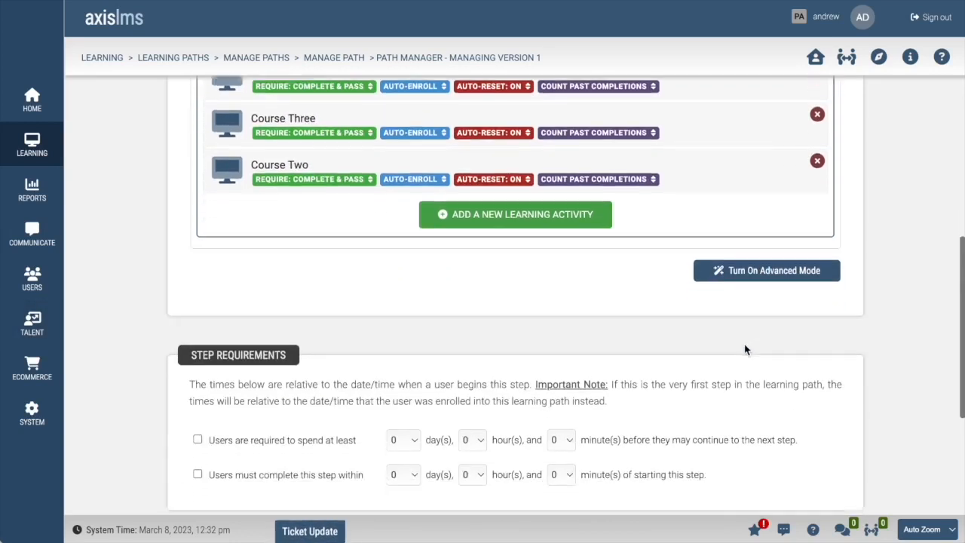
pyautogui.scroll(-2, 744, 346)
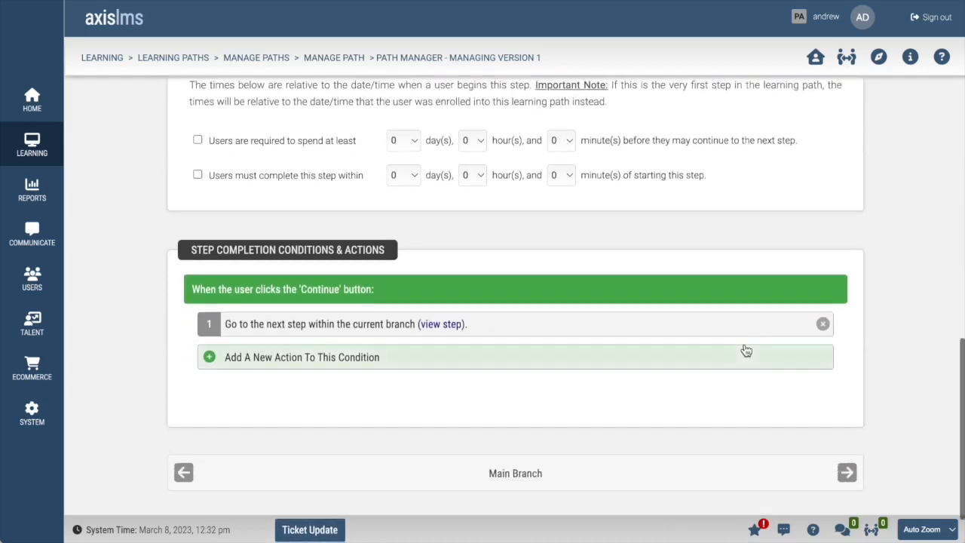
pyautogui.click(823, 325)
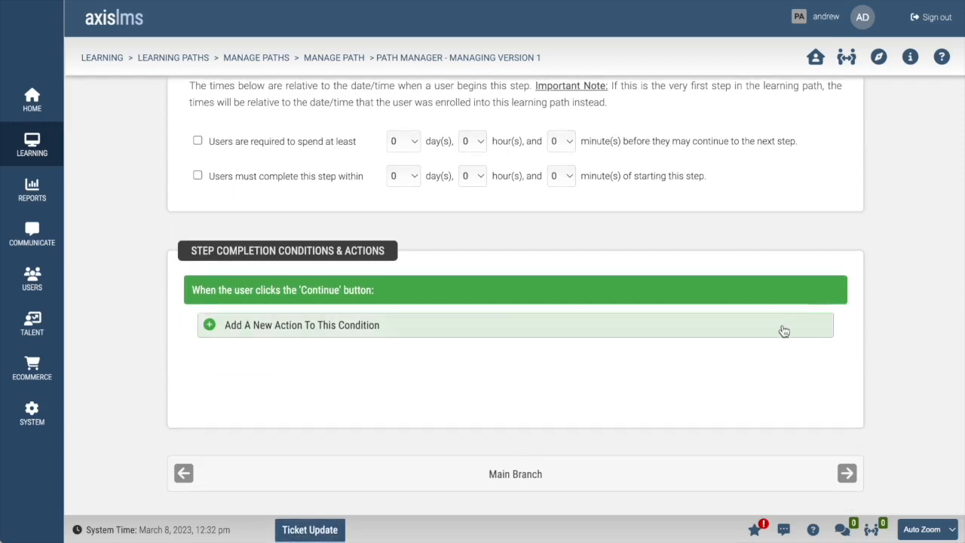
pyautogui.click(419, 324)
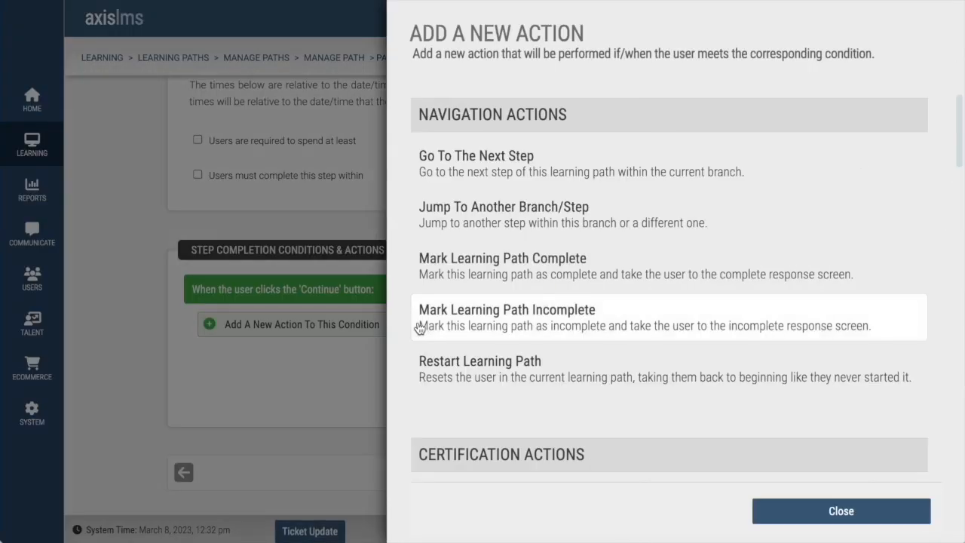
pyautogui.click(506, 285)
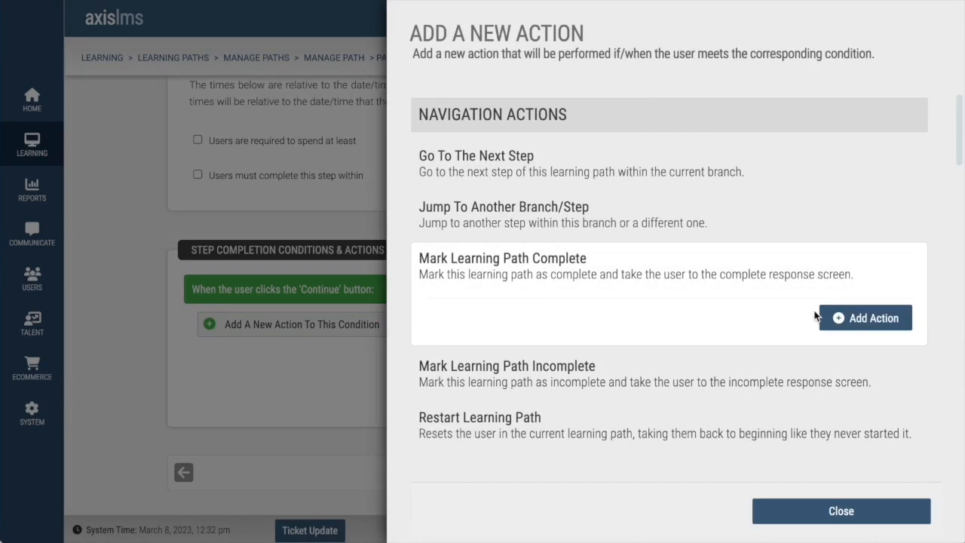
pyautogui.click(858, 321)
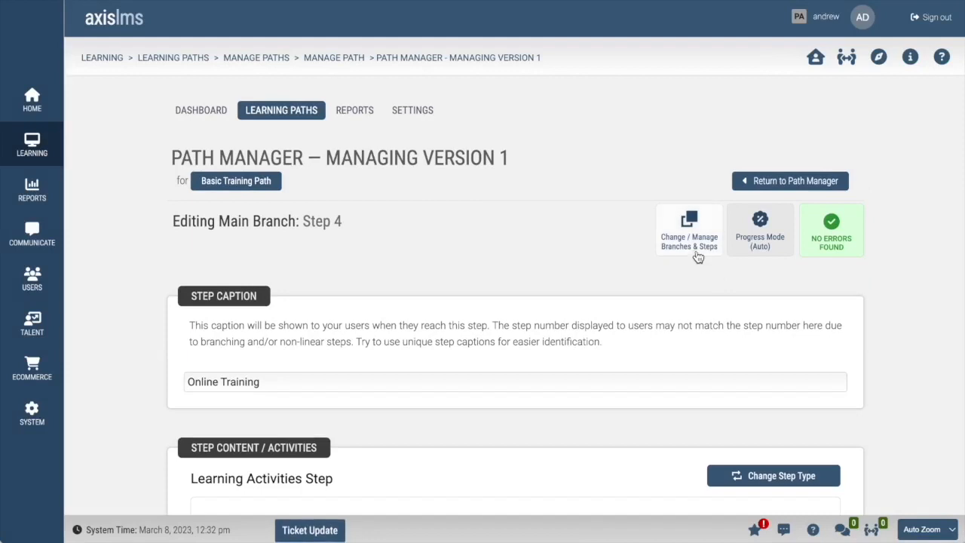
# Step: Review the order and types of all steps in the main branch
pyautogui.click(695, 253)
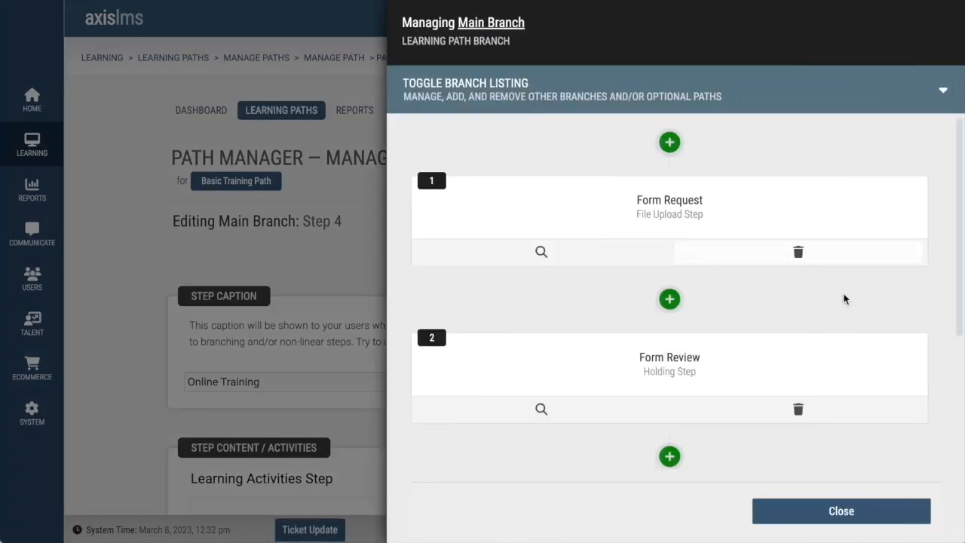
pyautogui.scroll(-3, 925, 255)
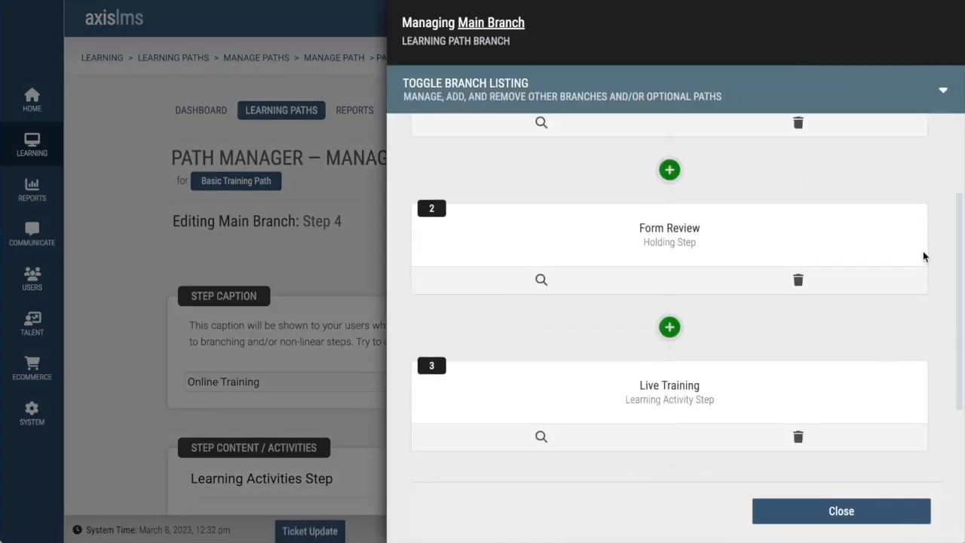
pyautogui.scroll(-1, 924, 257)
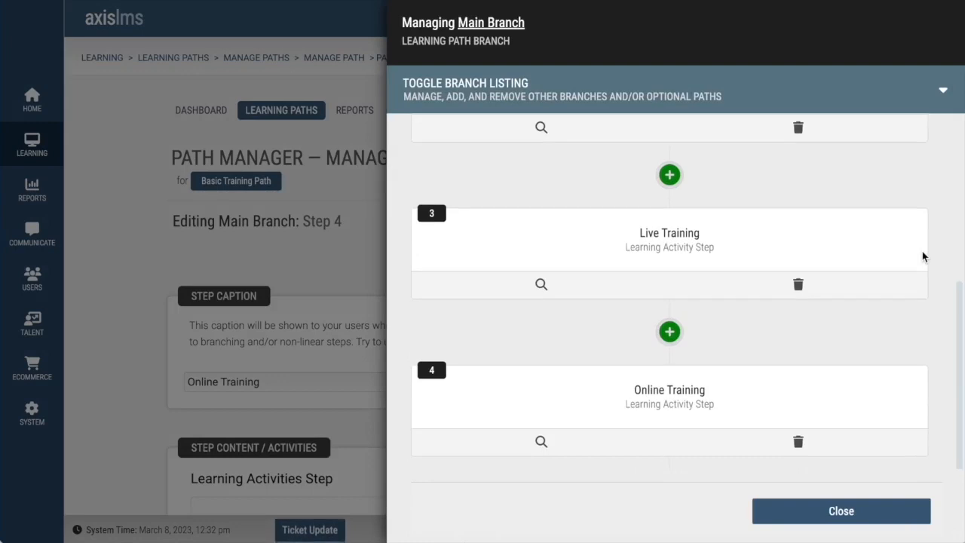
pyautogui.click(858, 513)
# Step: Return to the path manager and activate pending Version 1 of the Basic Training Path
pyautogui.click(806, 185)
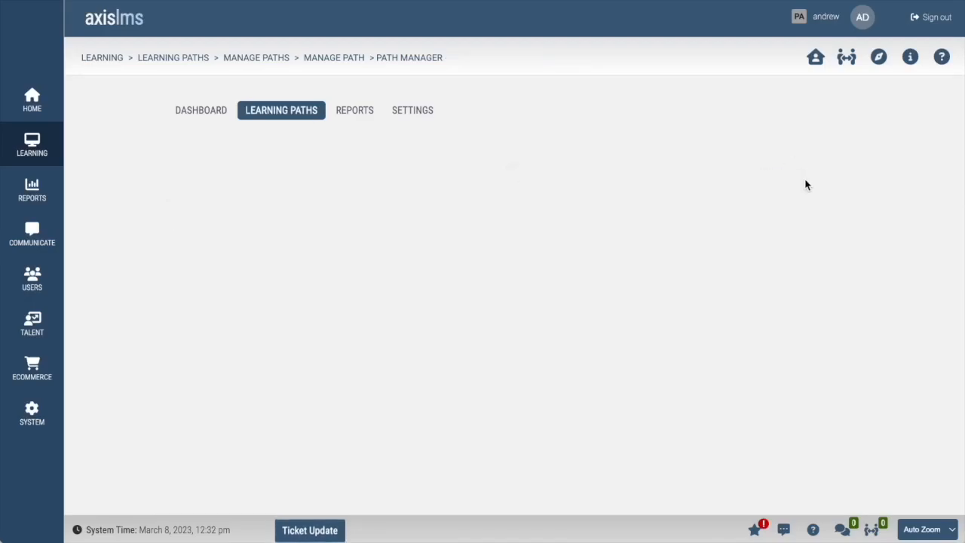
pyautogui.scroll(-2, 777, 202)
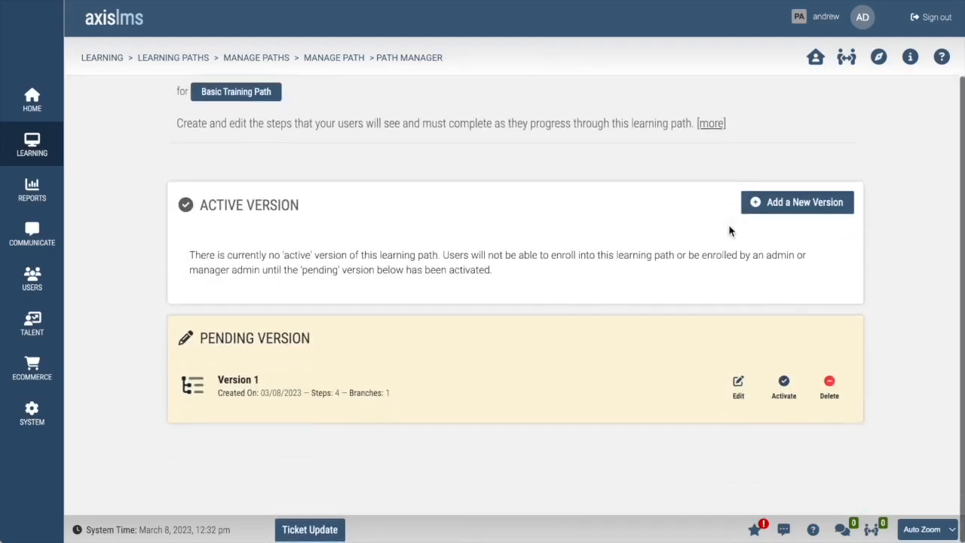
pyautogui.click(784, 395)
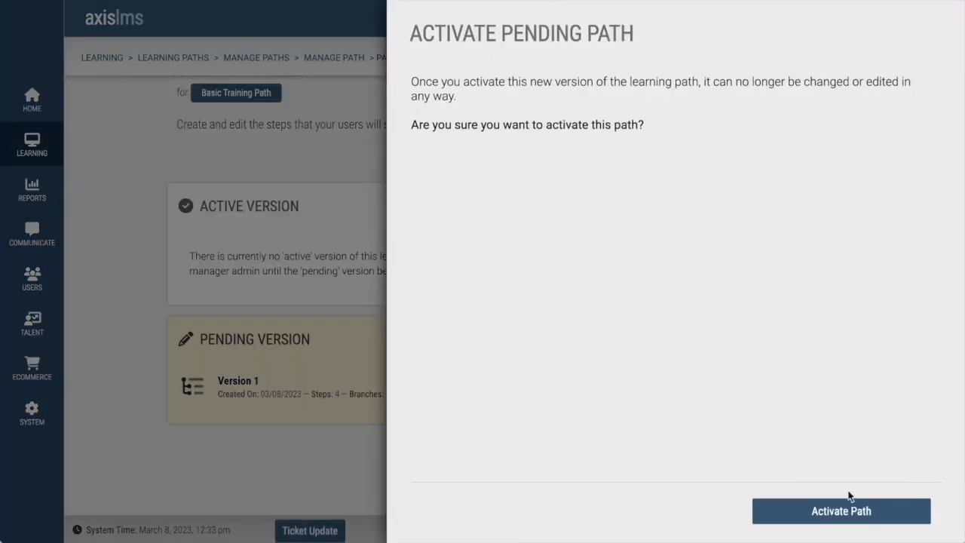
pyautogui.click(838, 512)
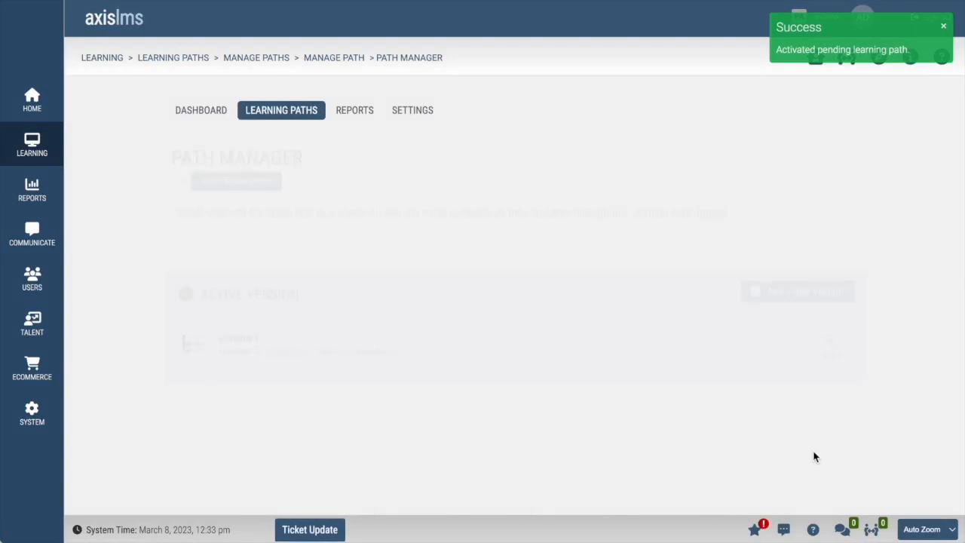